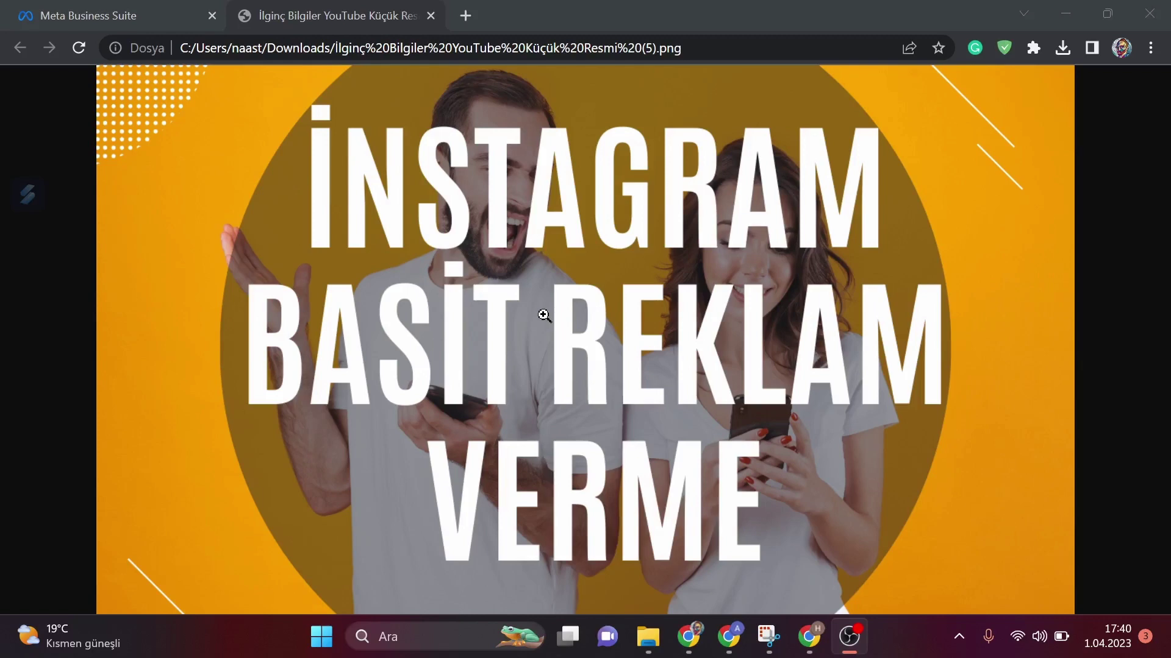
Step: Switch to Meta Business Suite and create an ad with the goal "Bir Instagram gönderisini veya Reels videosunu öne çıkar"
left_click(64, 9)
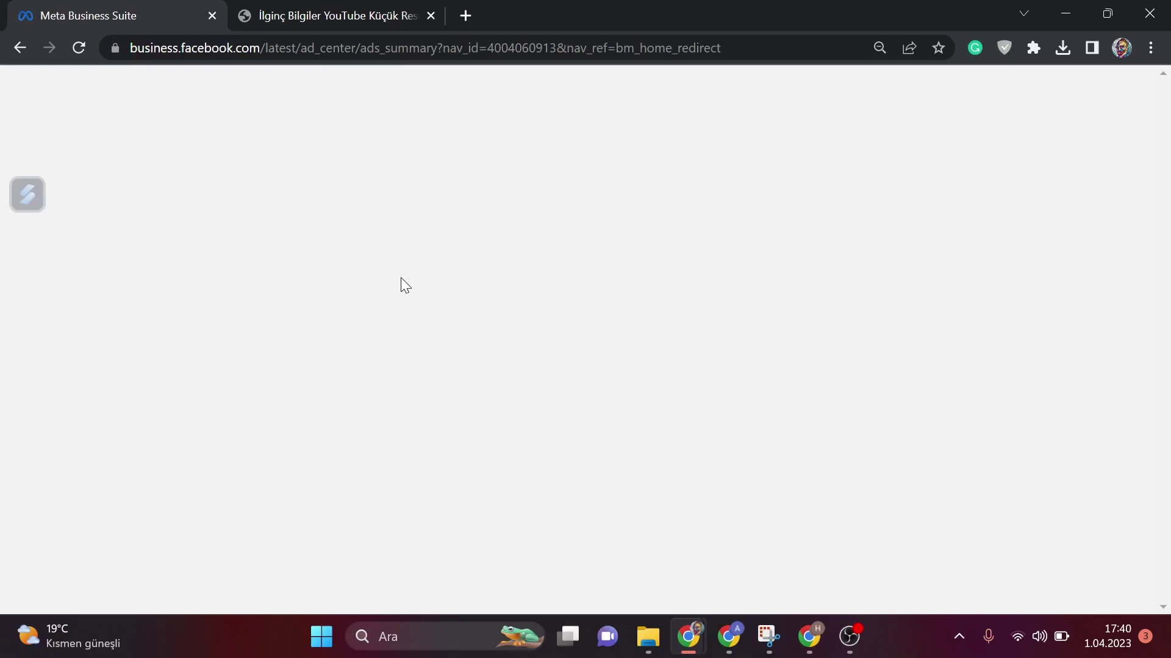
scroll(617, 335, "down", 1)
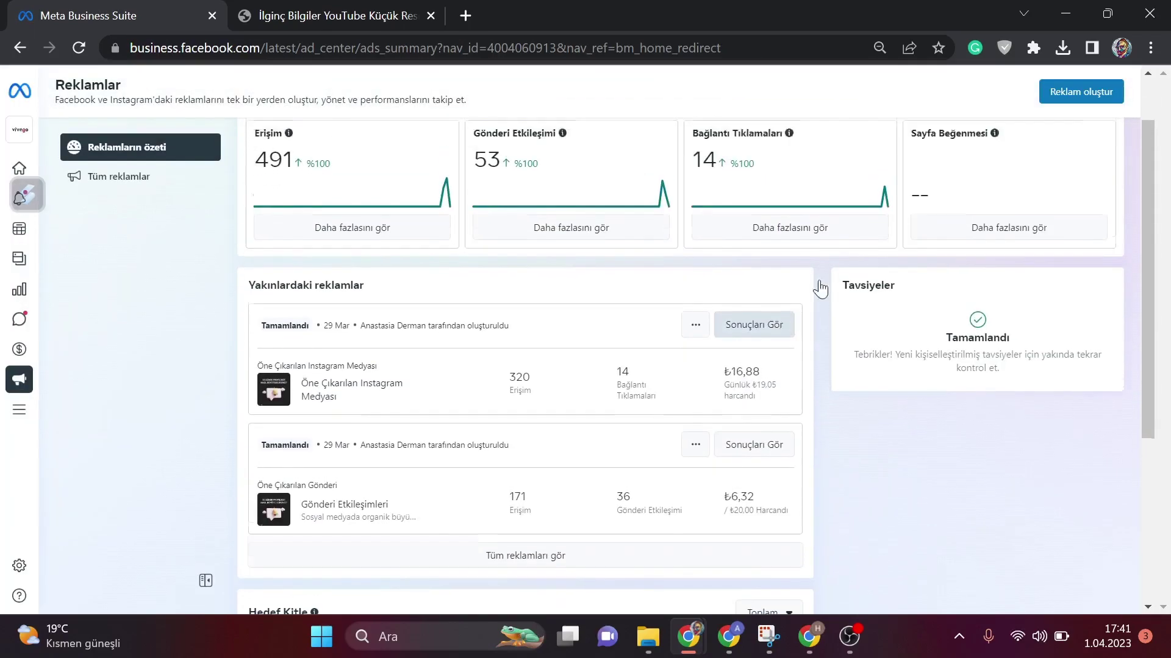
scroll(818, 287, "up", 1)
left_click(1056, 93)
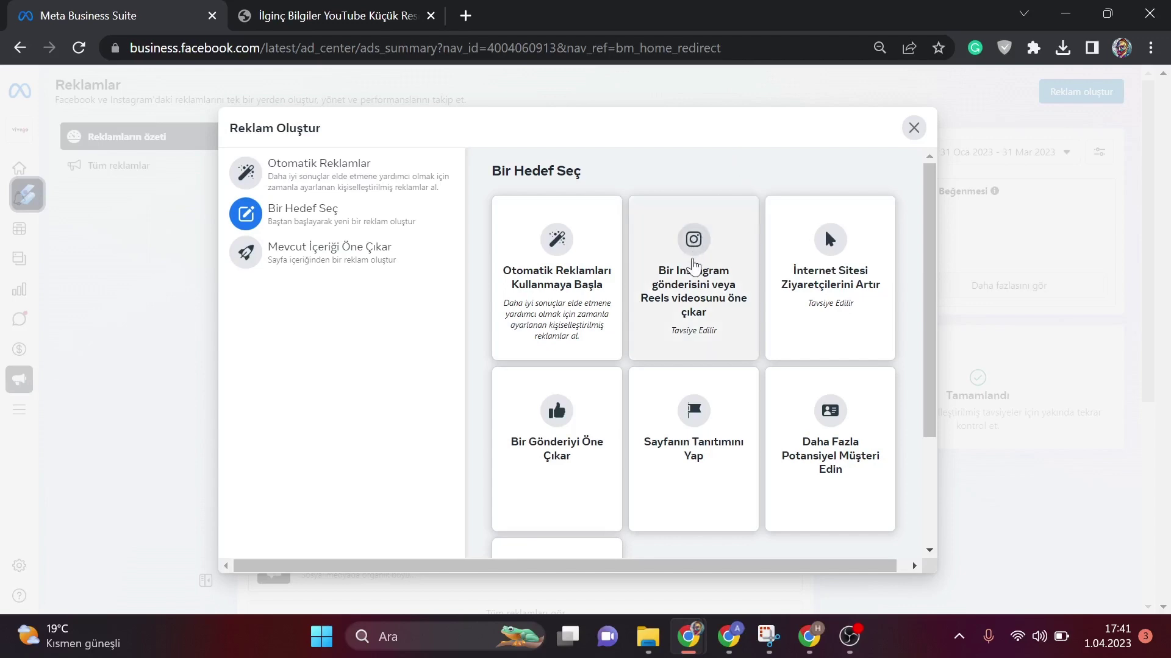
left_click(694, 266)
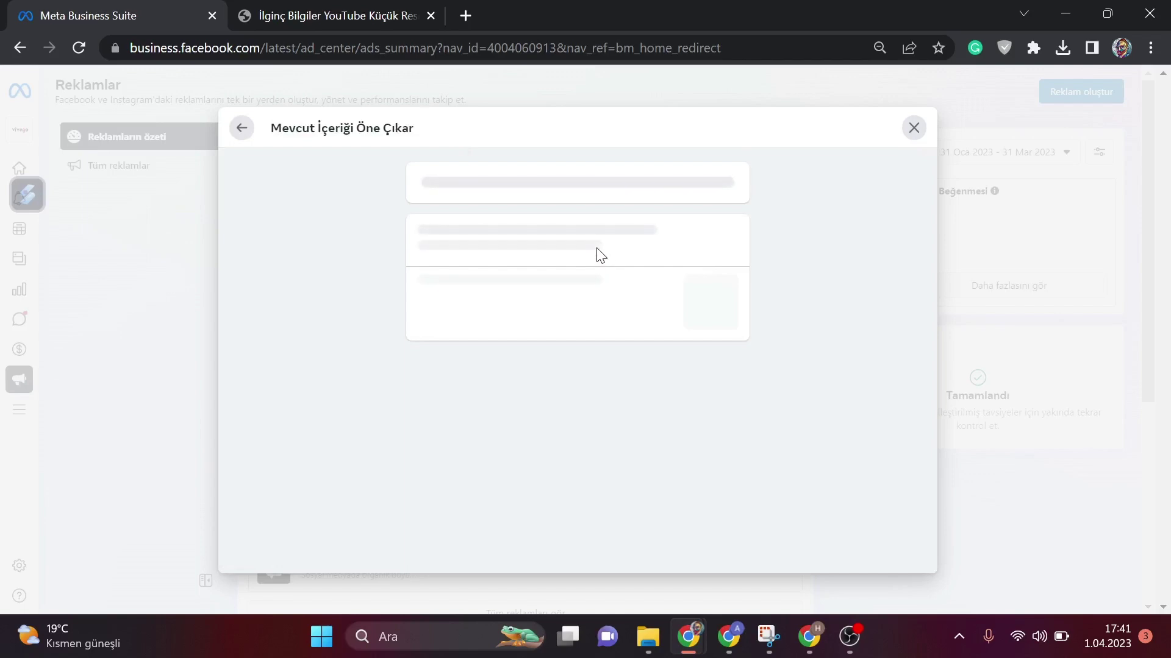
left_click(604, 221)
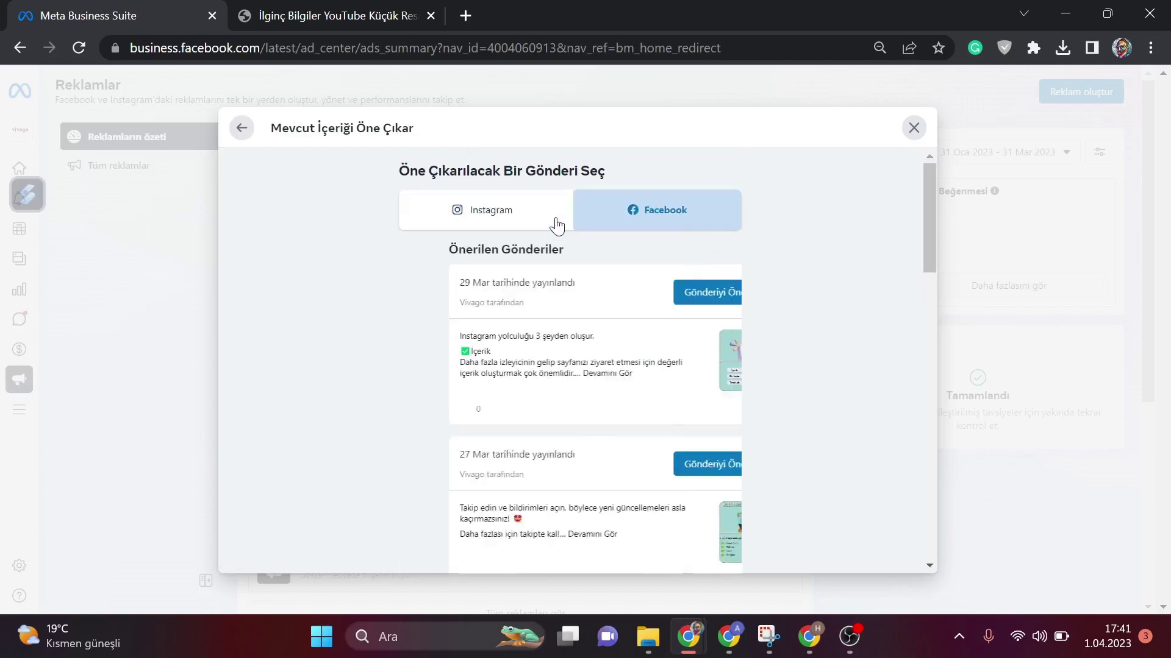
Step: Browse the Instagram posts and choose the one published on 31 Mar, about April content ideas, to promote
left_click(532, 226)
scroll(717, 323, "down", 3)
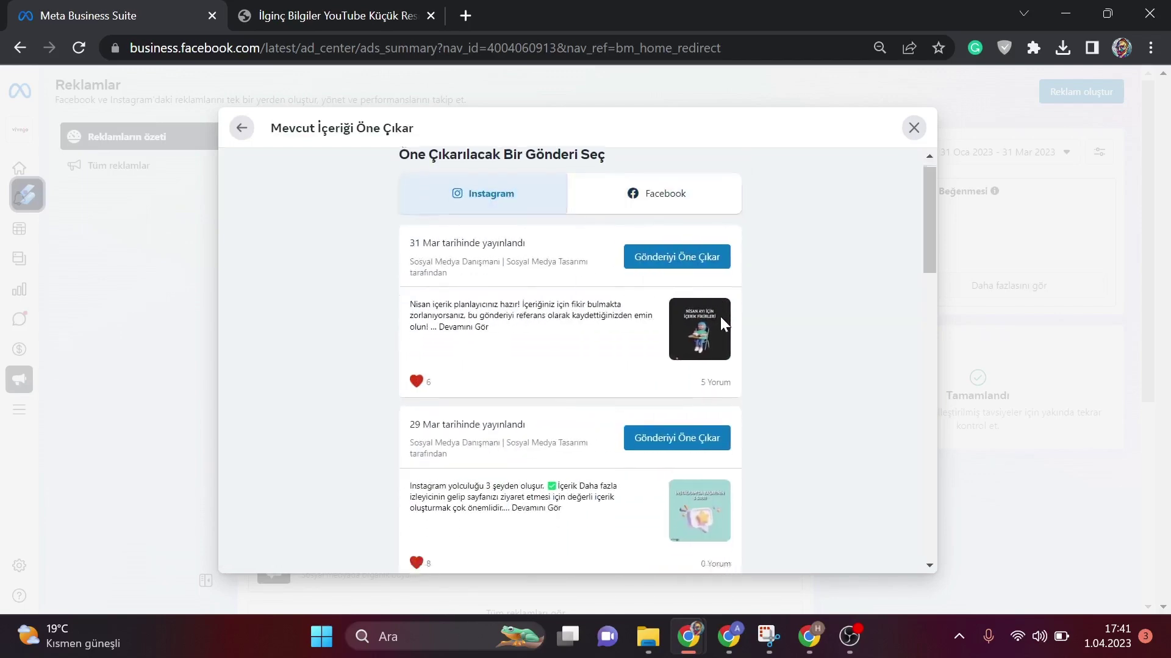
scroll(717, 333, "down", 5)
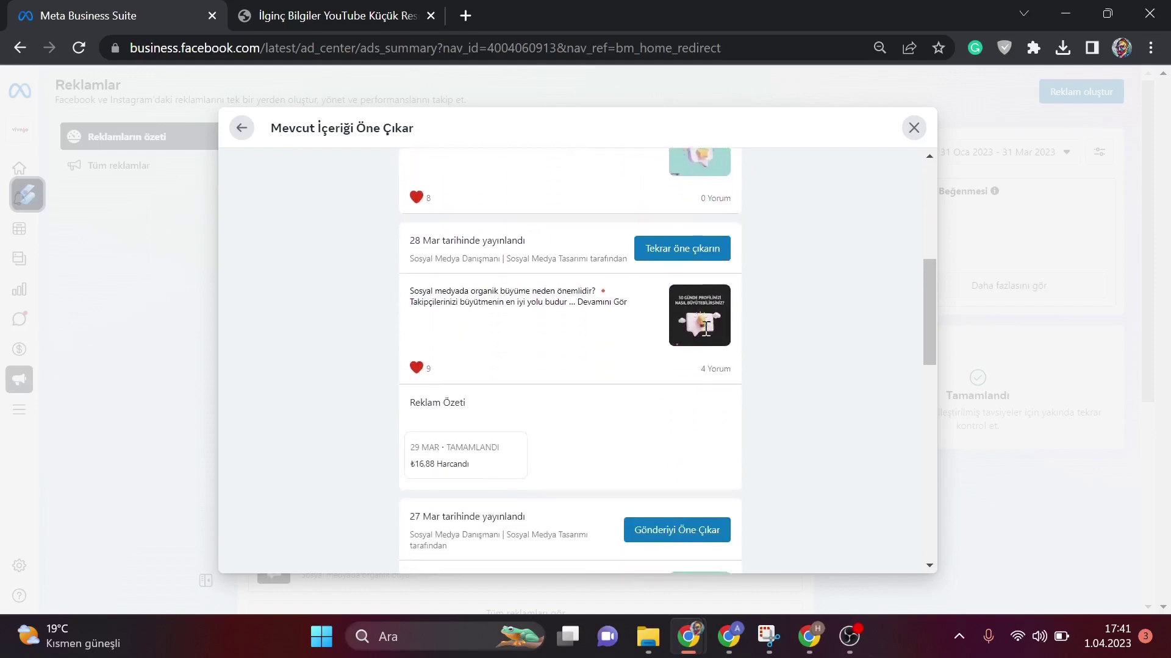
scroll(705, 327, "down", 2)
scroll(705, 327, "down", 3)
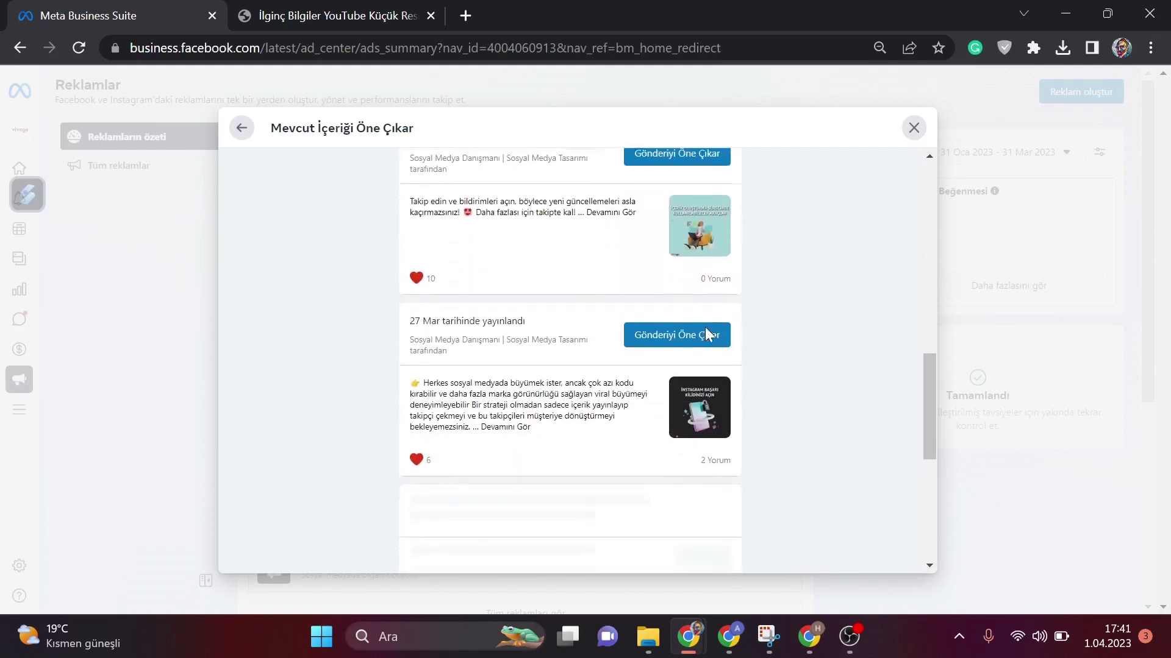
scroll(705, 327, "down", 5)
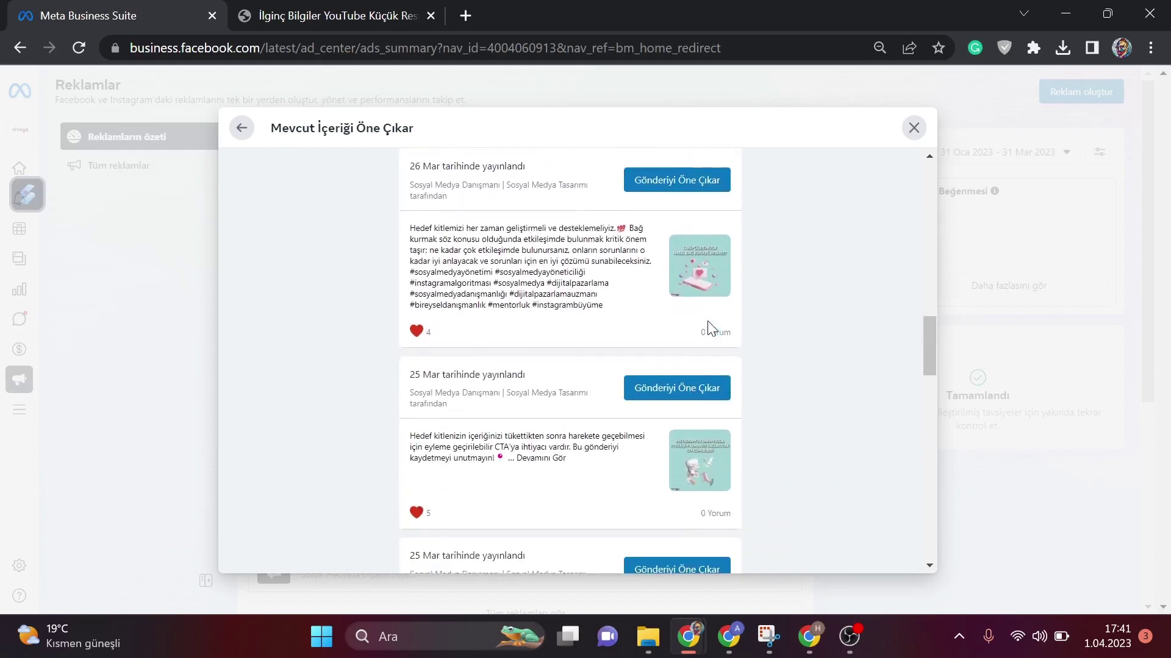
scroll(707, 321, "down", 2)
scroll(707, 320, "up", 8)
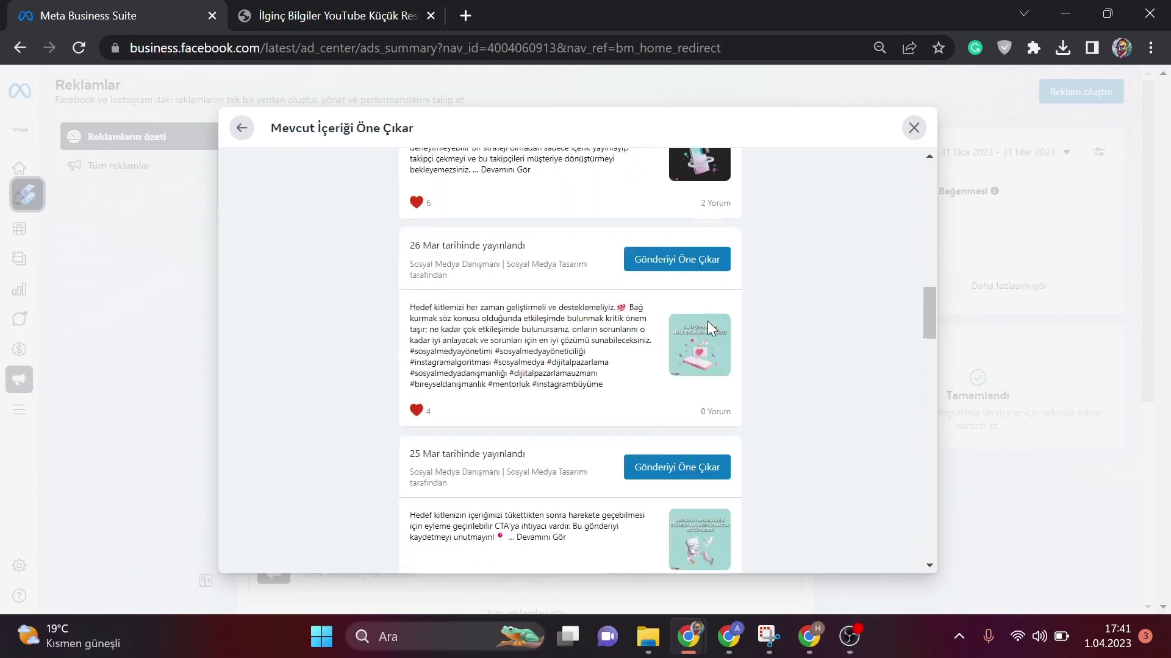
scroll(707, 320, "up", 6)
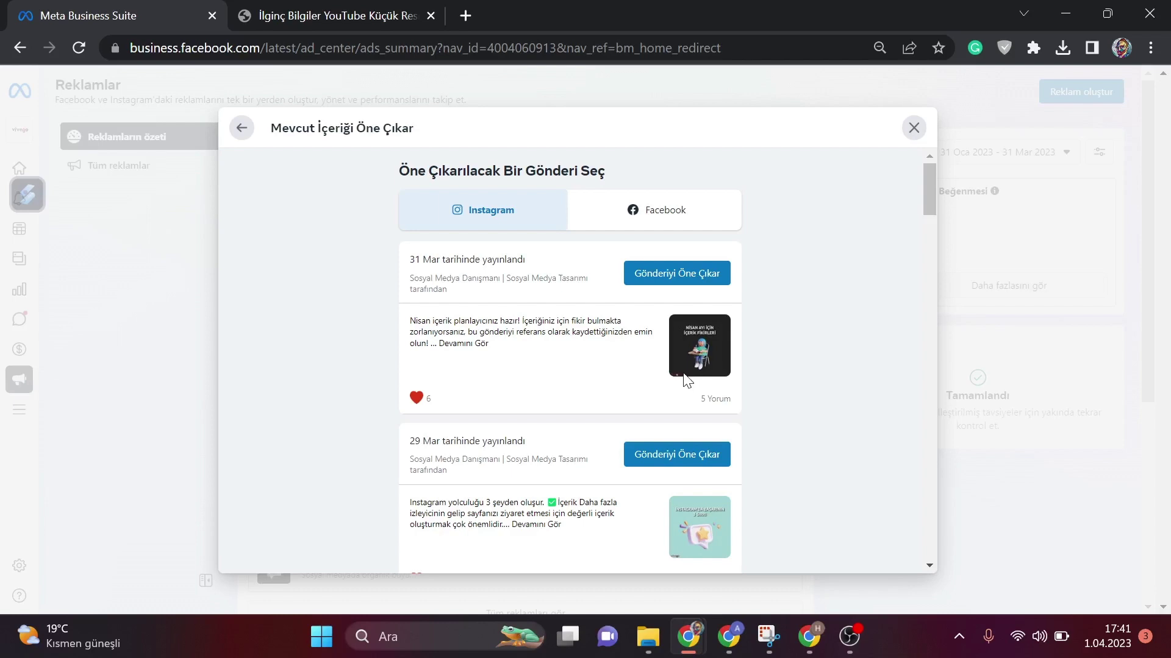
scroll(685, 379, "down", 1)
scroll(777, 342, "up", 1)
left_click(699, 280)
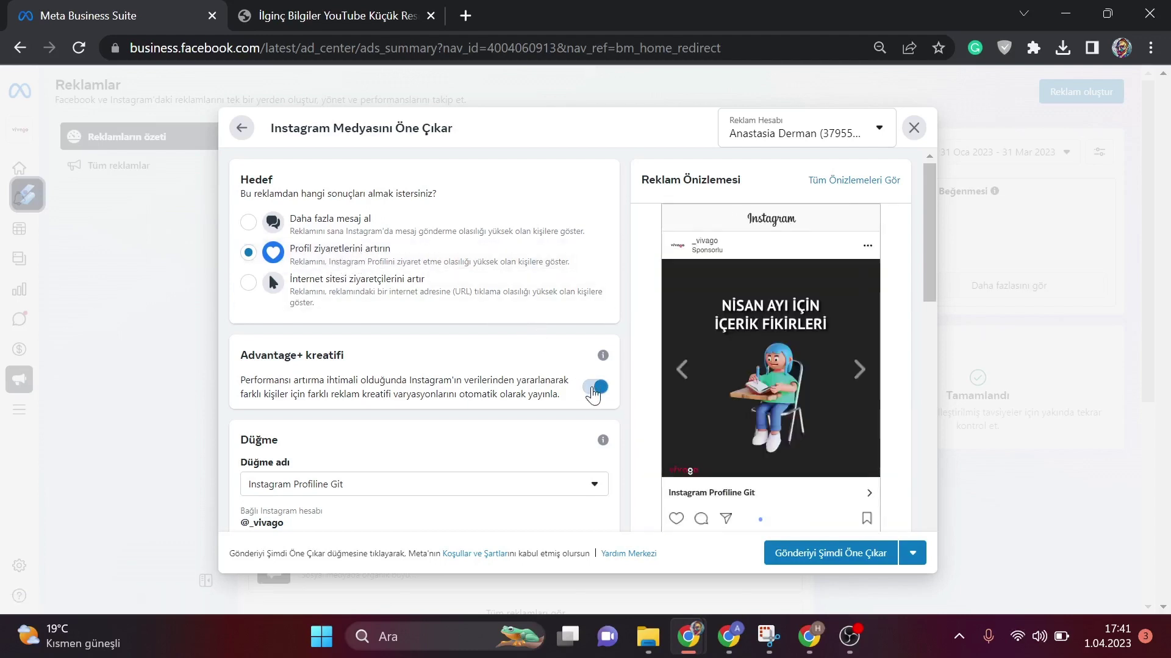
Step: Turn off Advantage+ kreatifi and choose "Instagram Profiline Git" as the ad's button name
left_click(592, 389)
scroll(528, 369, "down", 3)
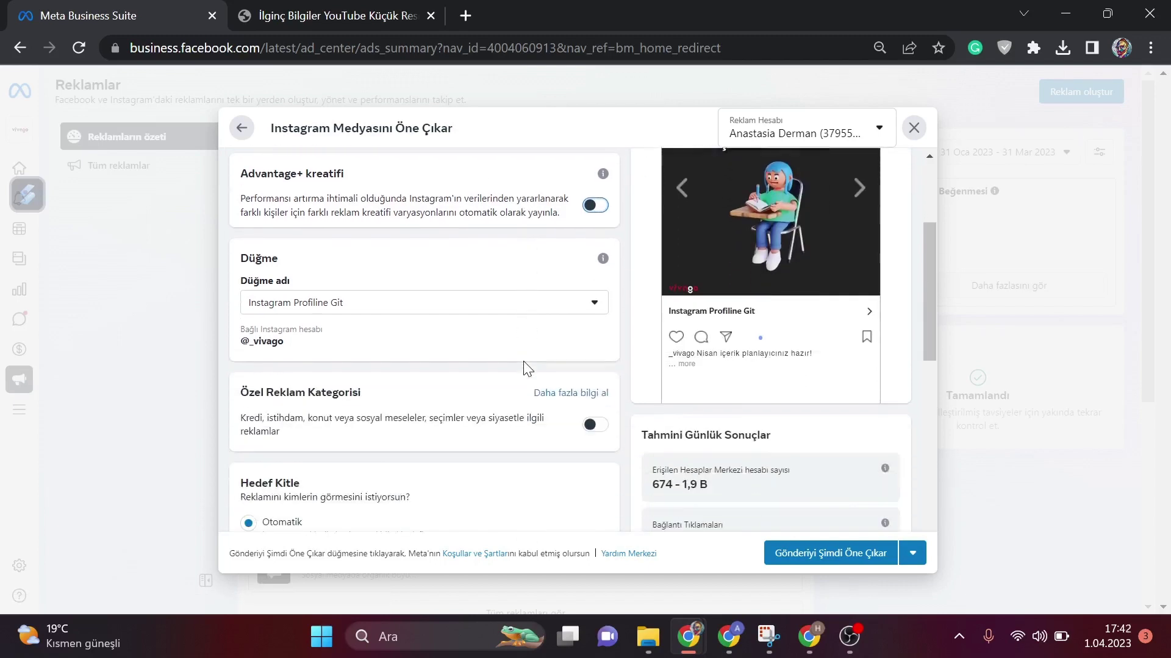
left_click(294, 305)
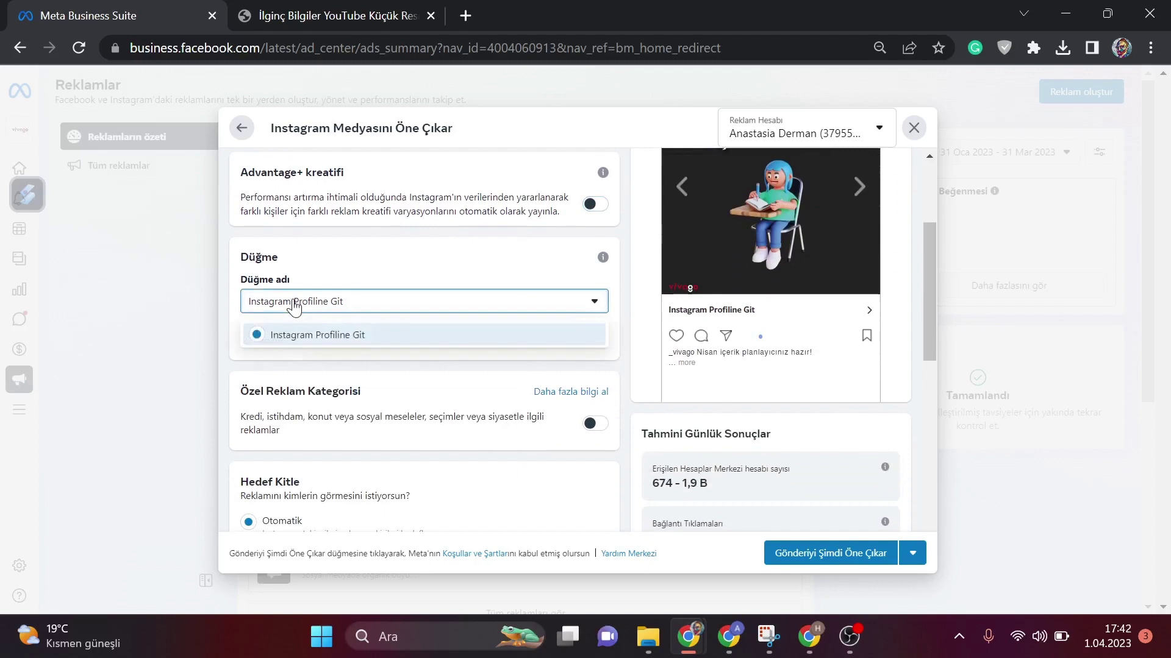
left_click(315, 333)
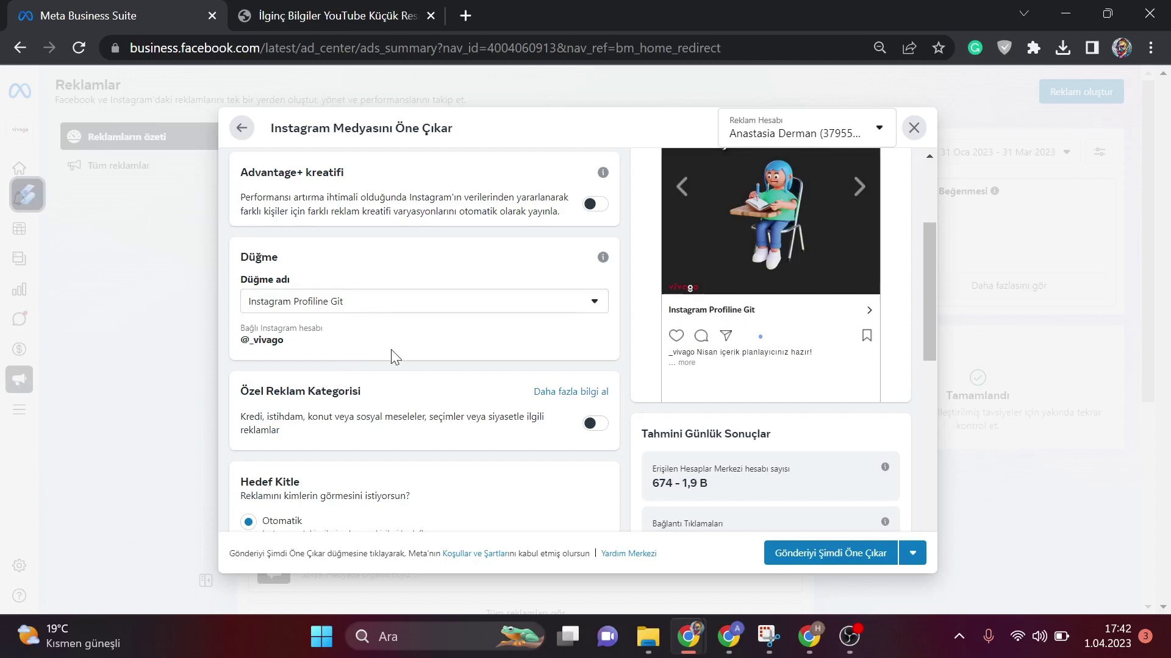
Step: Start a new target audience for the ad and name it "ayakkabı 18-30"
scroll(392, 355, "down", 3)
scroll(392, 358, "down", 2)
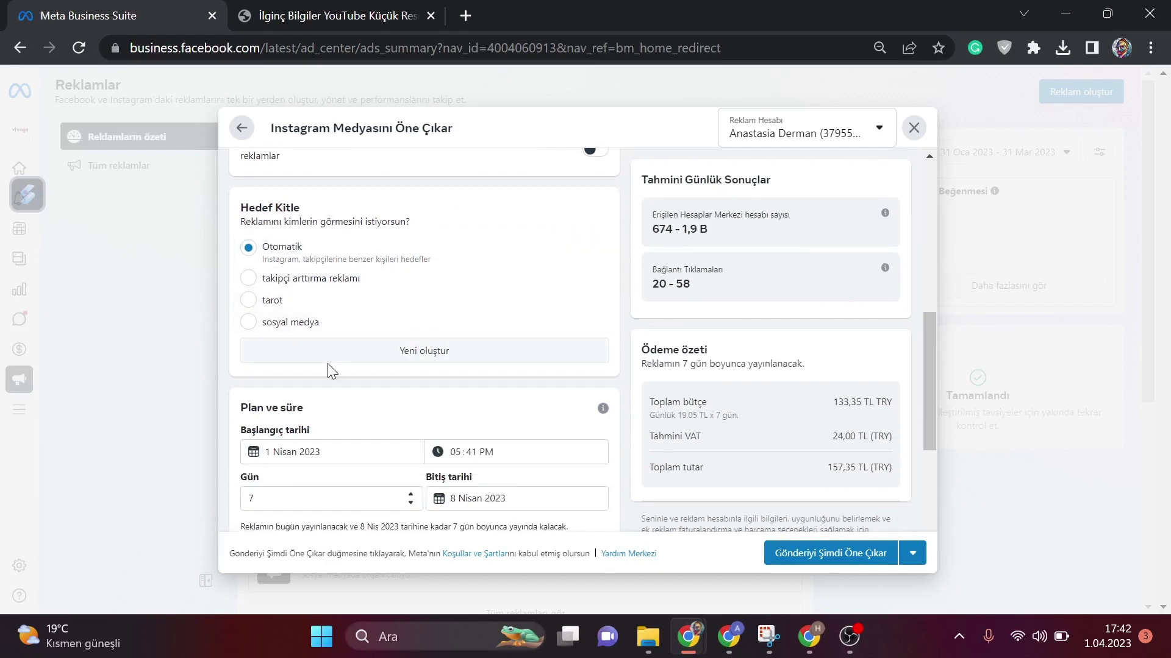
left_click(394, 352)
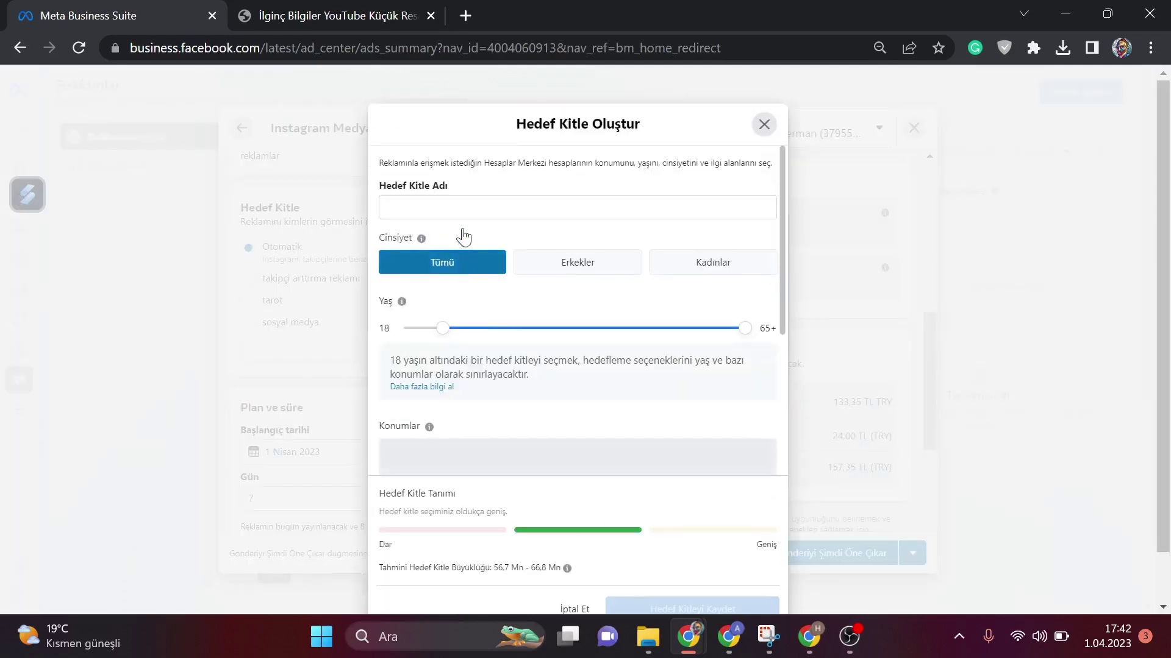
left_click(463, 211)
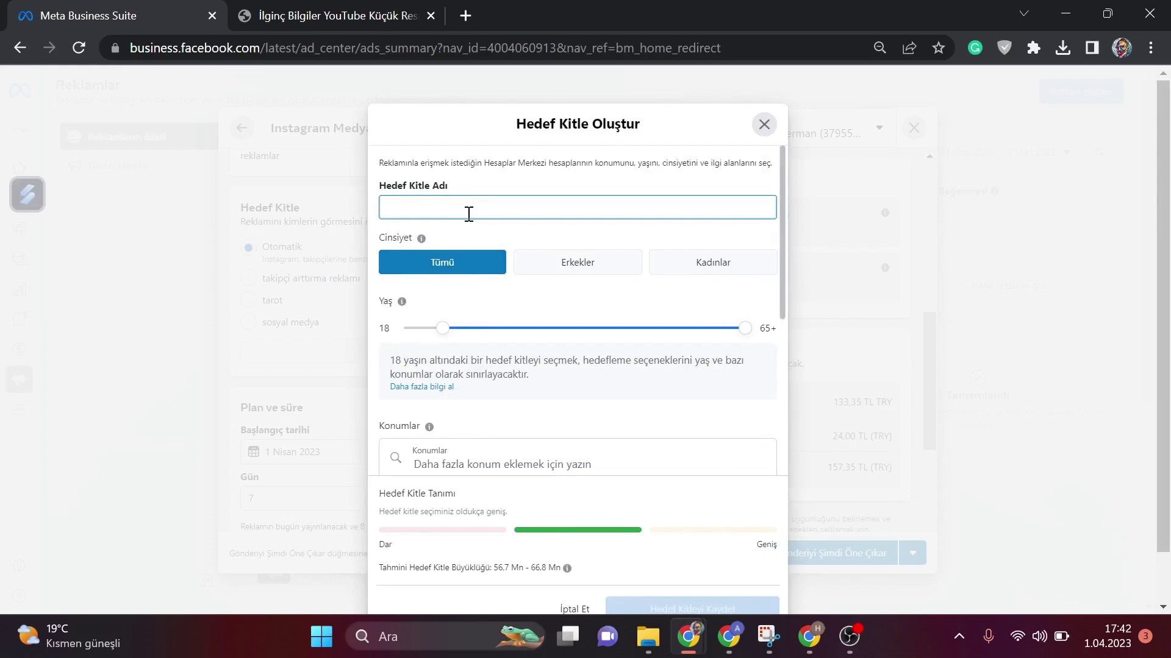
type("ayakkabı 18-")
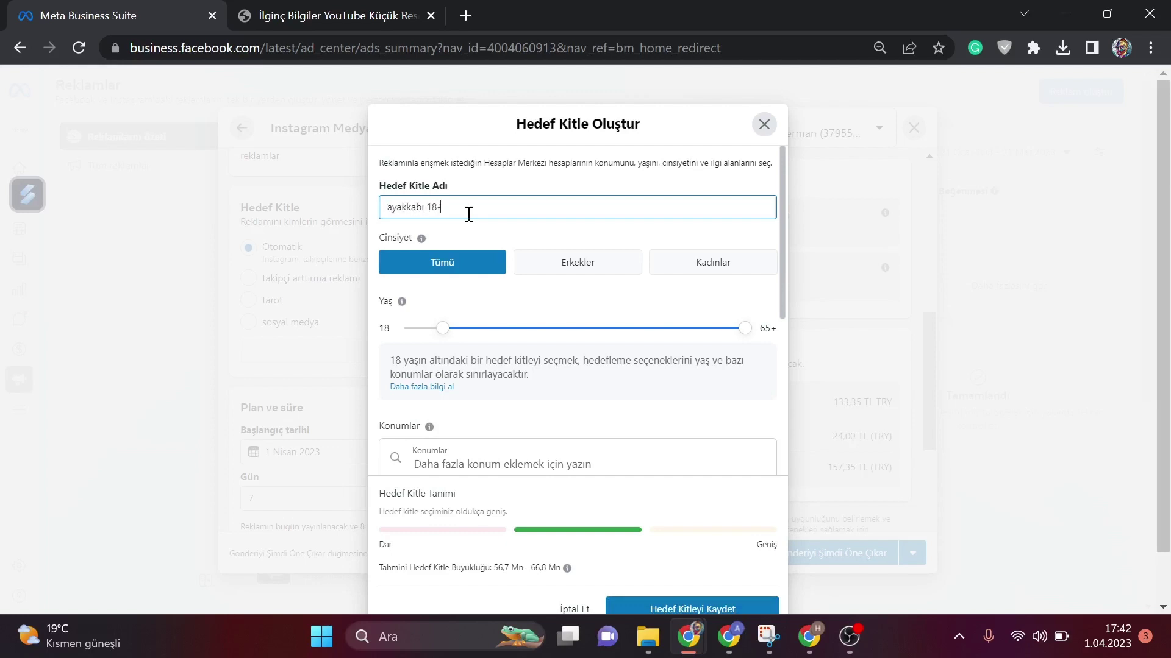
type("30")
Step: Set the new audience's maximum age to 29
scroll(549, 274, "down", 2)
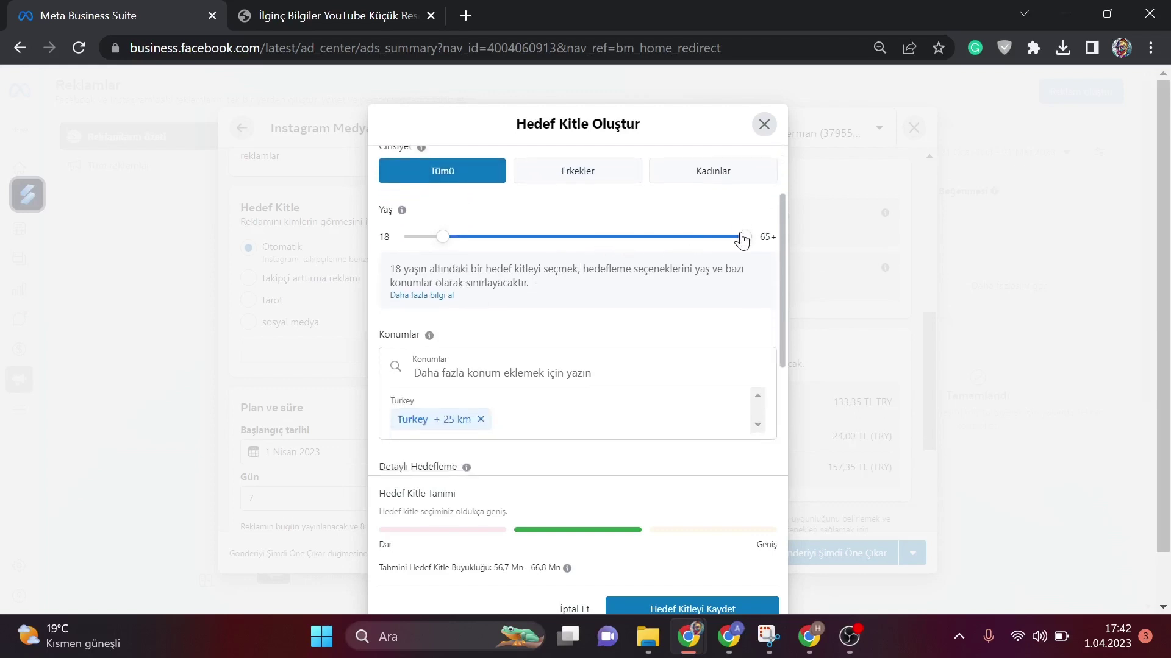
left_click_drag(742, 237, 522, 244)
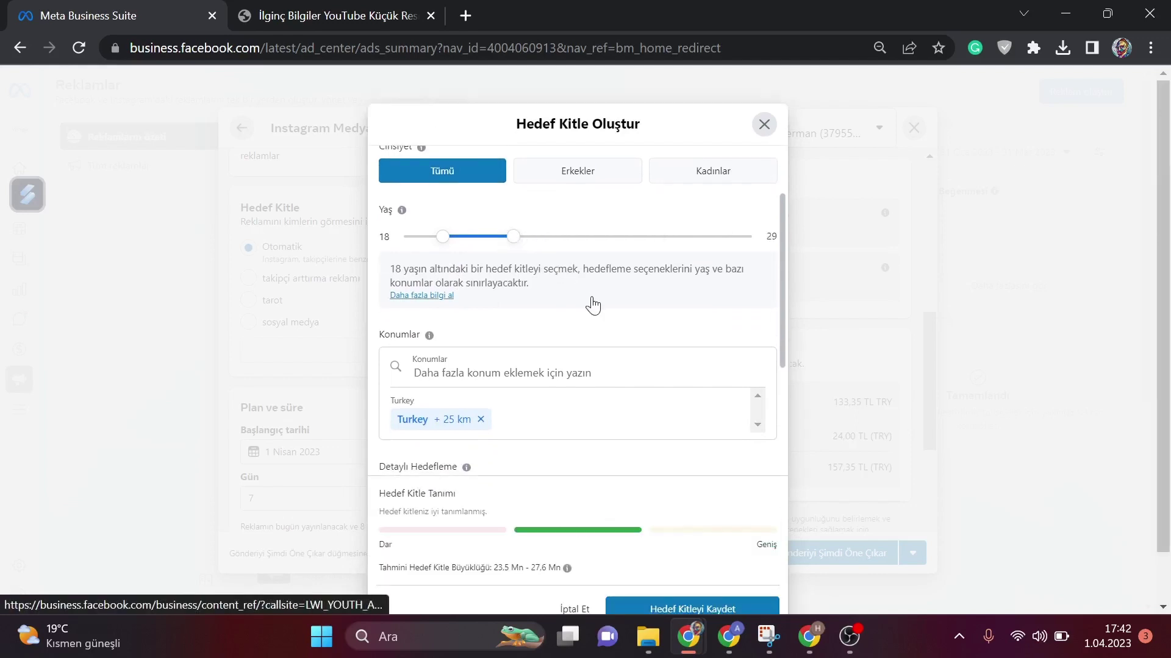
scroll(618, 340, "up", 2)
Step: Add the interest "Ayakkabı (ayakkabı)" to the audience's detailed targeting
scroll(618, 340, "down", 3)
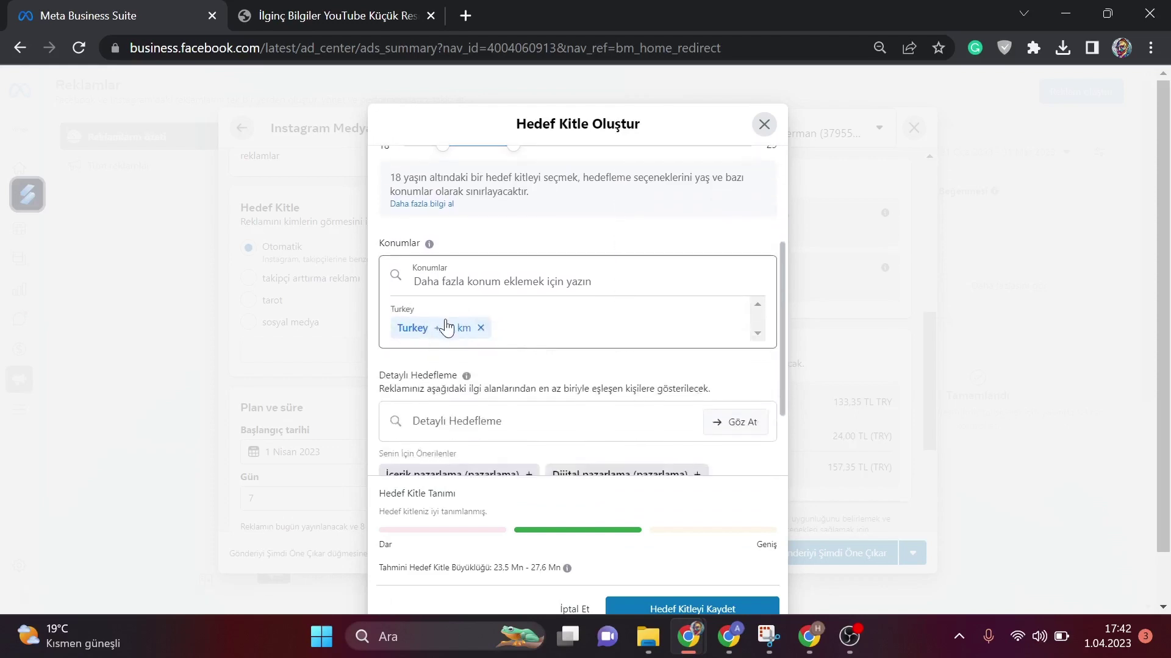
scroll(453, 333, "down", 2)
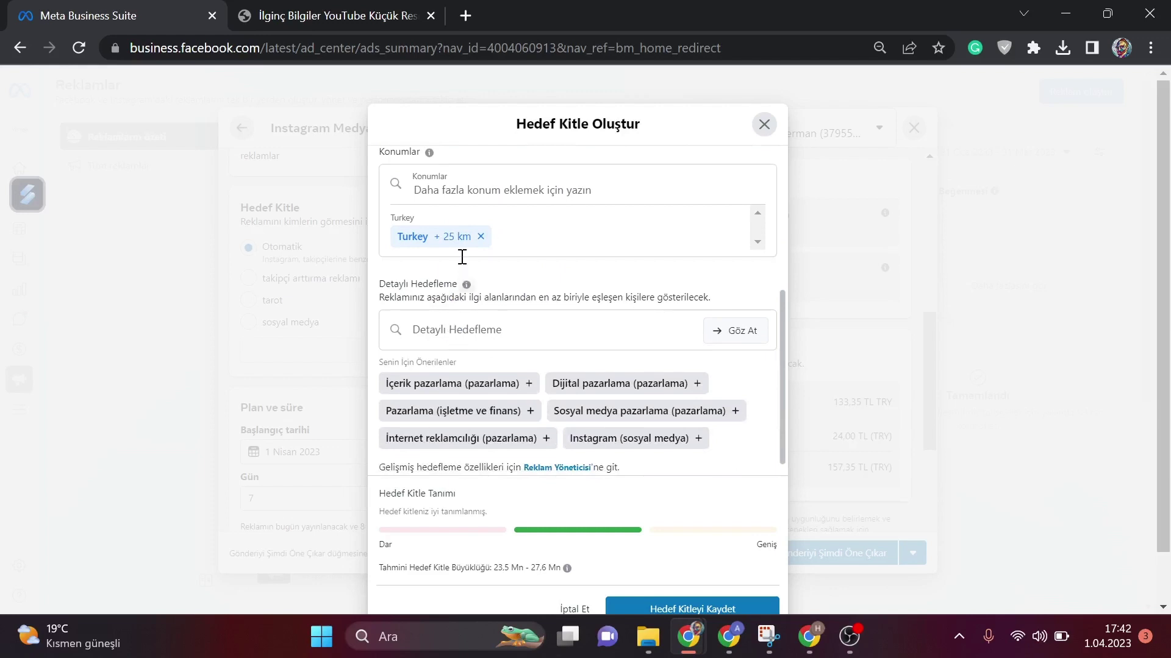
left_click(454, 315)
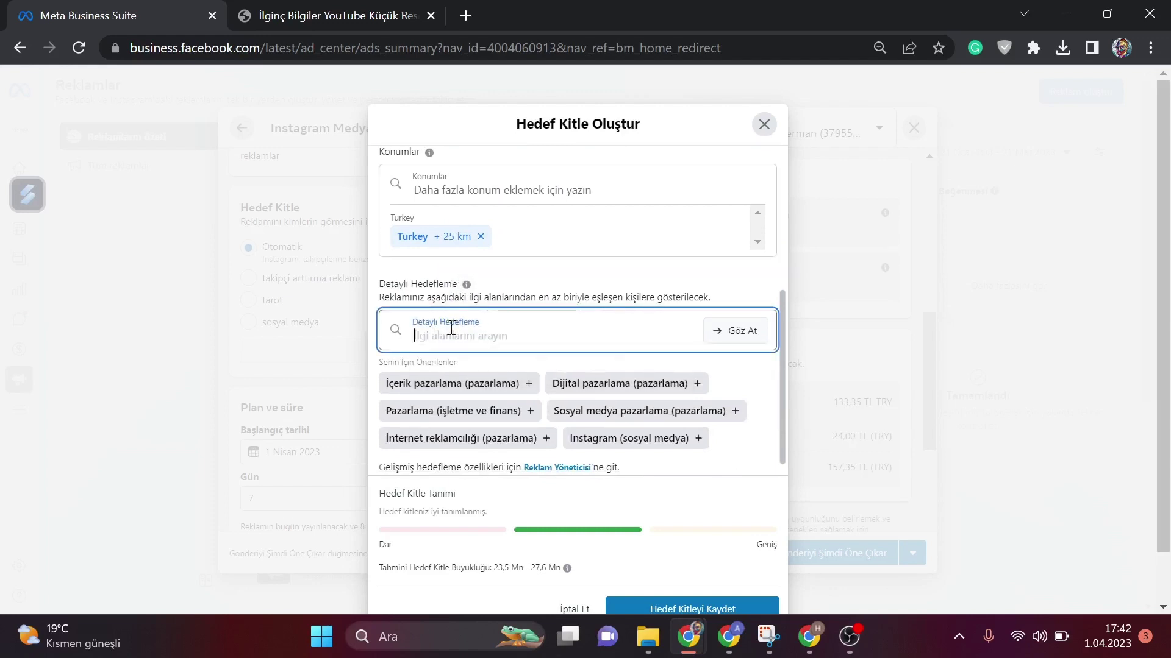
left_click(454, 334)
type("ayakkabı")
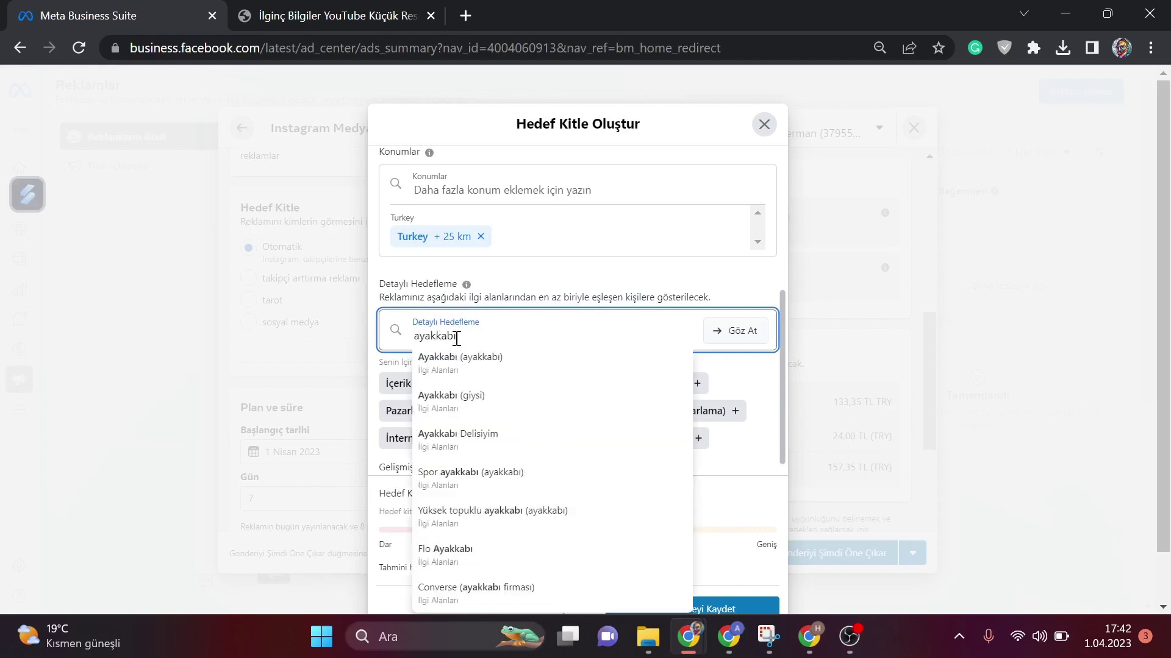
left_click(459, 367)
Step: Search the detailed targeting for "spor aya" and add the interest "Spor ayakkabı (ayakkabı)"
type("spo")
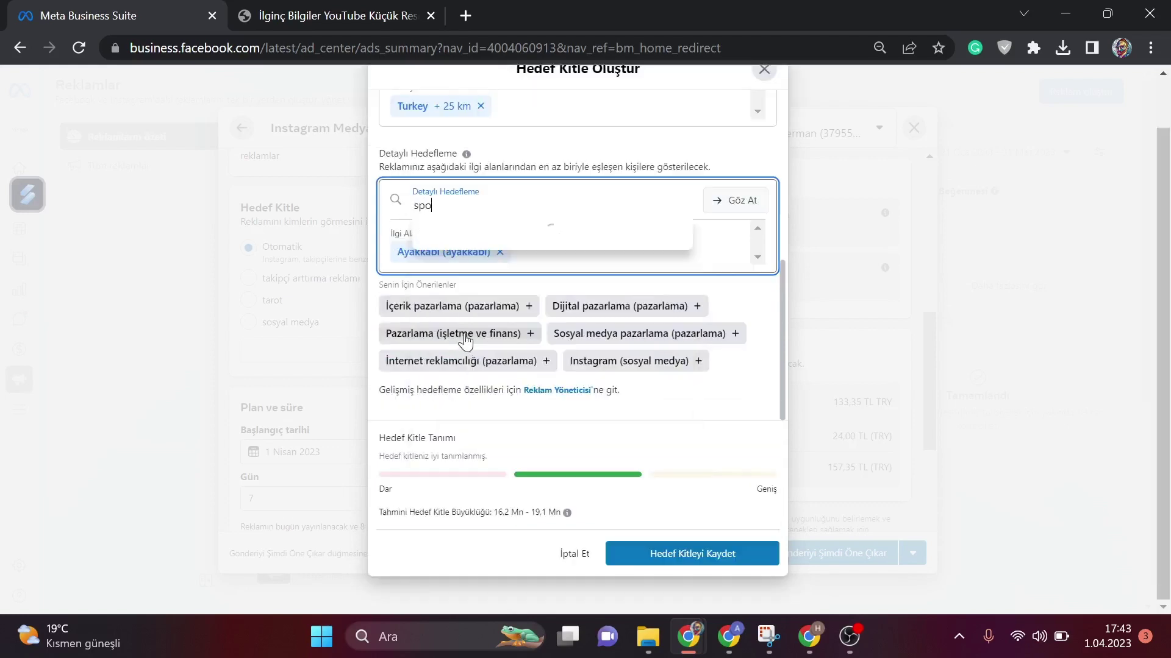
type("r a")
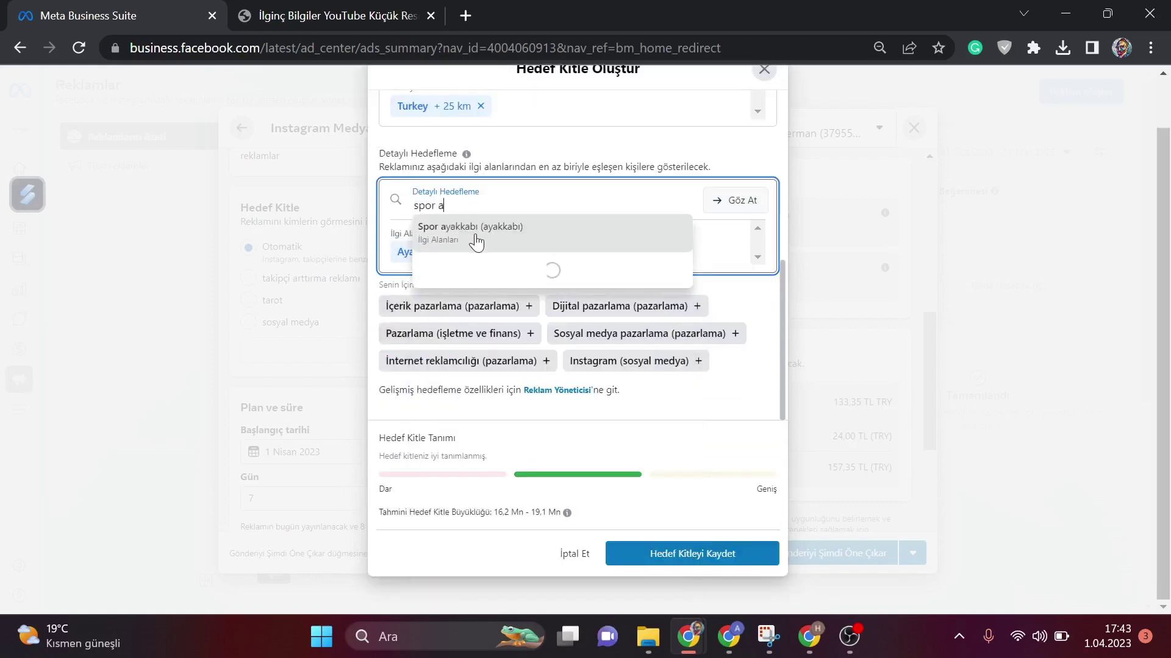
type("ayk")
key("BackSpace")
key("BackSpace")
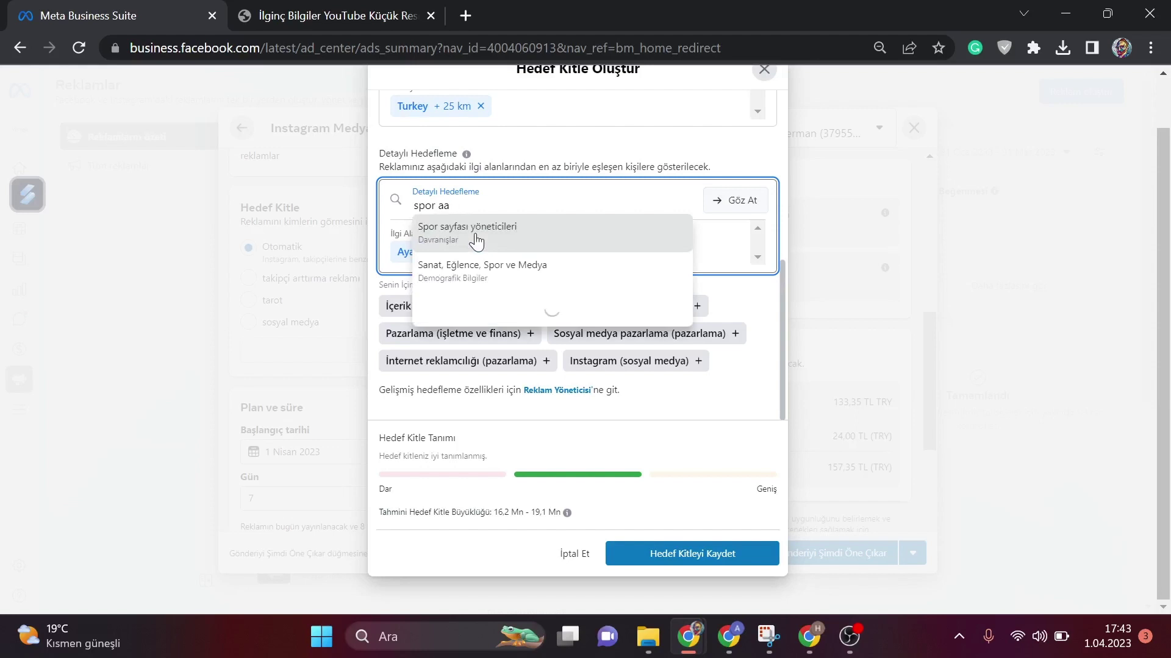
key("BackSpace")
type("ya")
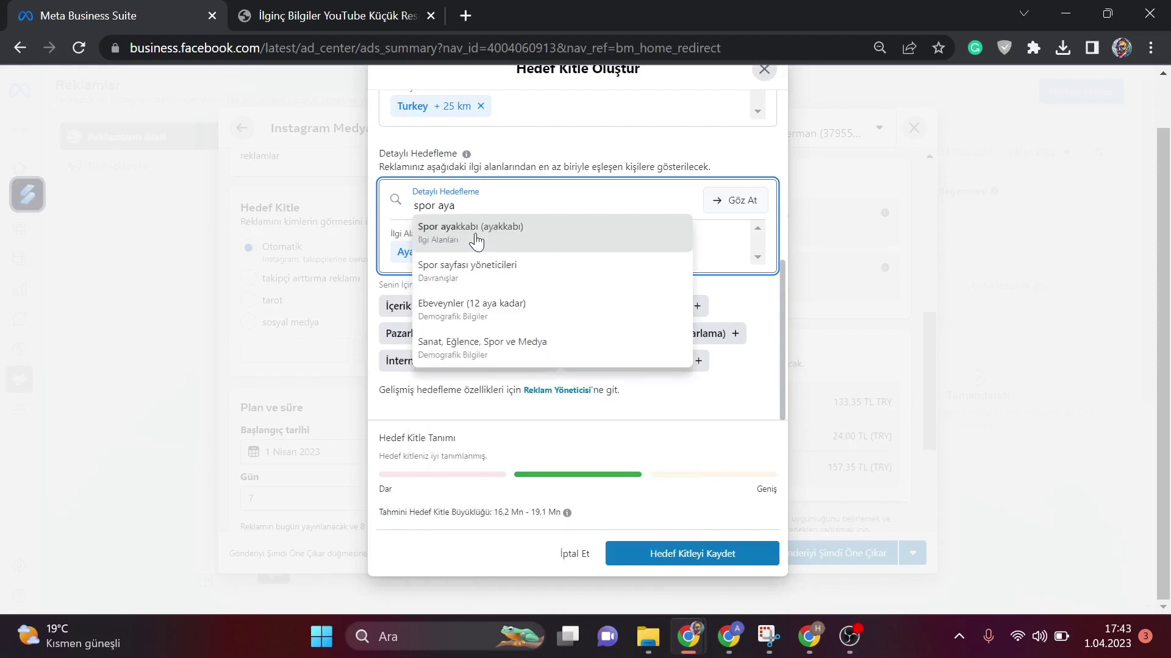
left_click(477, 242)
Step: Search the detailed targeting for "ayakkab", add the interest "Yüksek topuklu ayakkabı (ayakkabı)", and review the audience settings
type("aya")
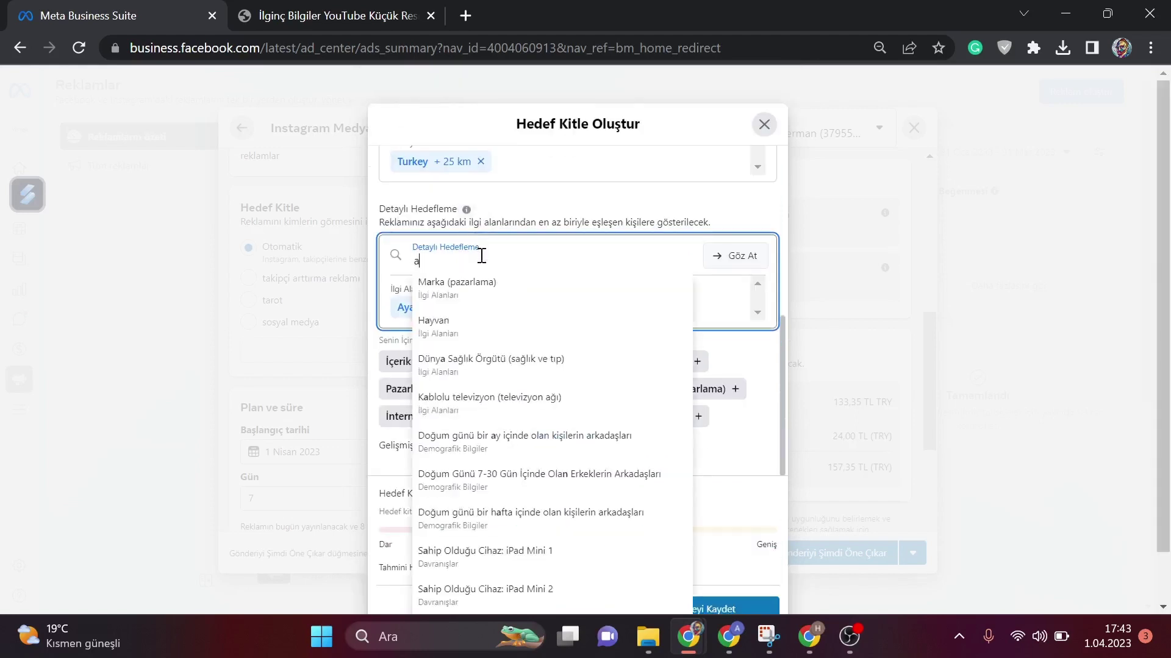
type("kkab")
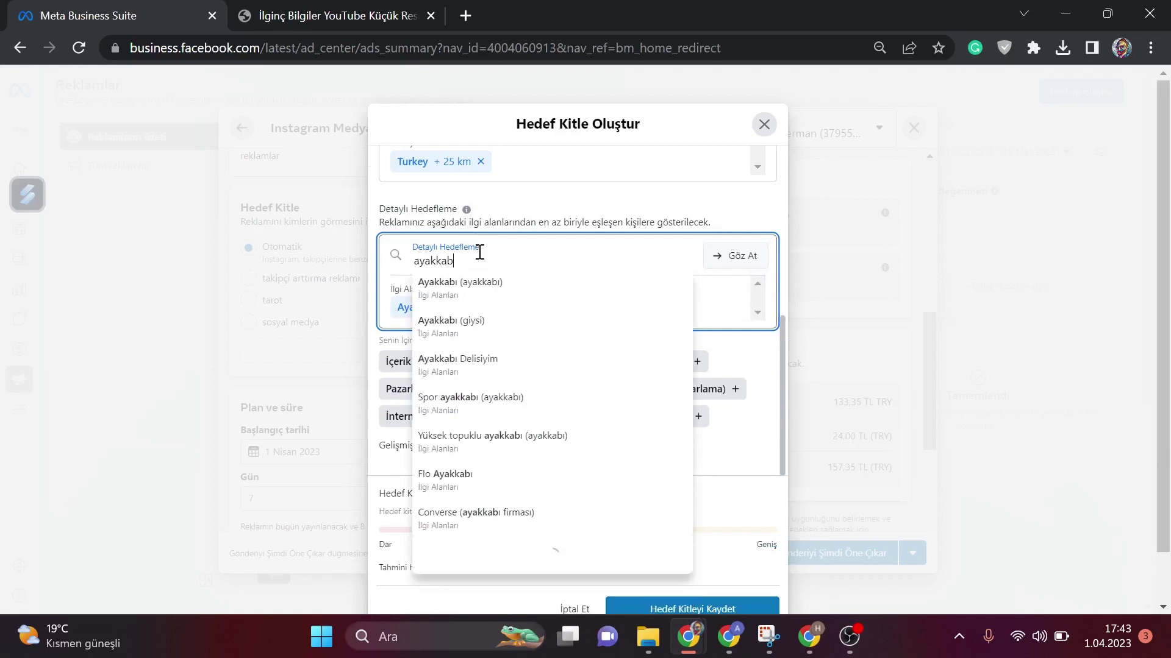
left_click(475, 420)
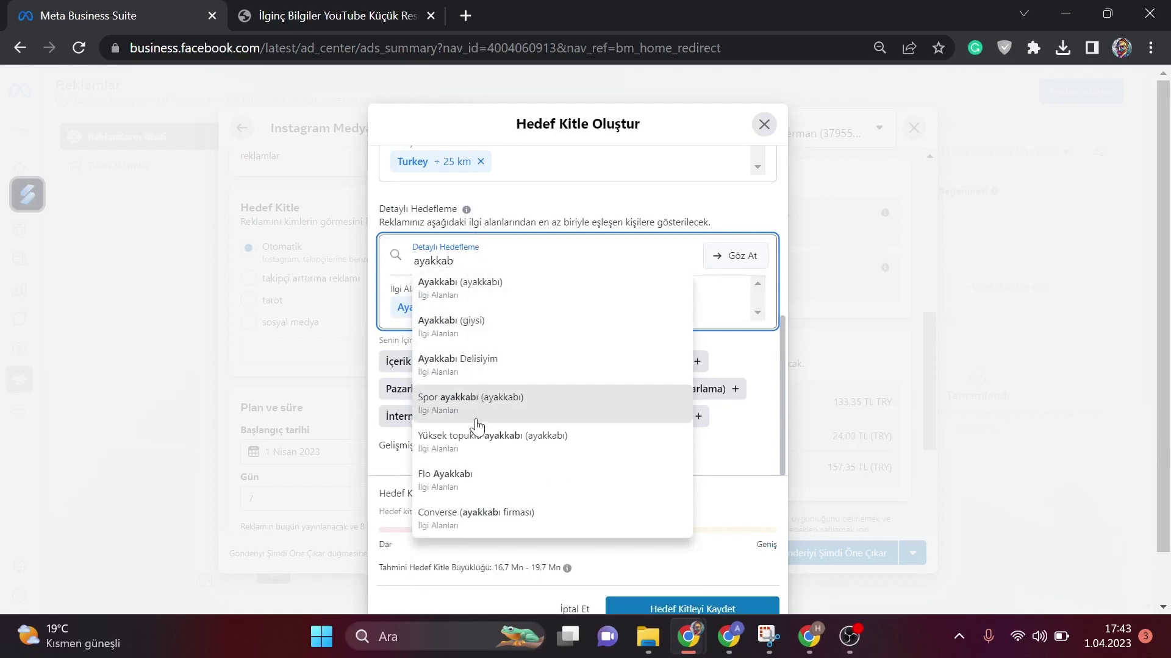
left_click(476, 447)
scroll(509, 390, "up", 6)
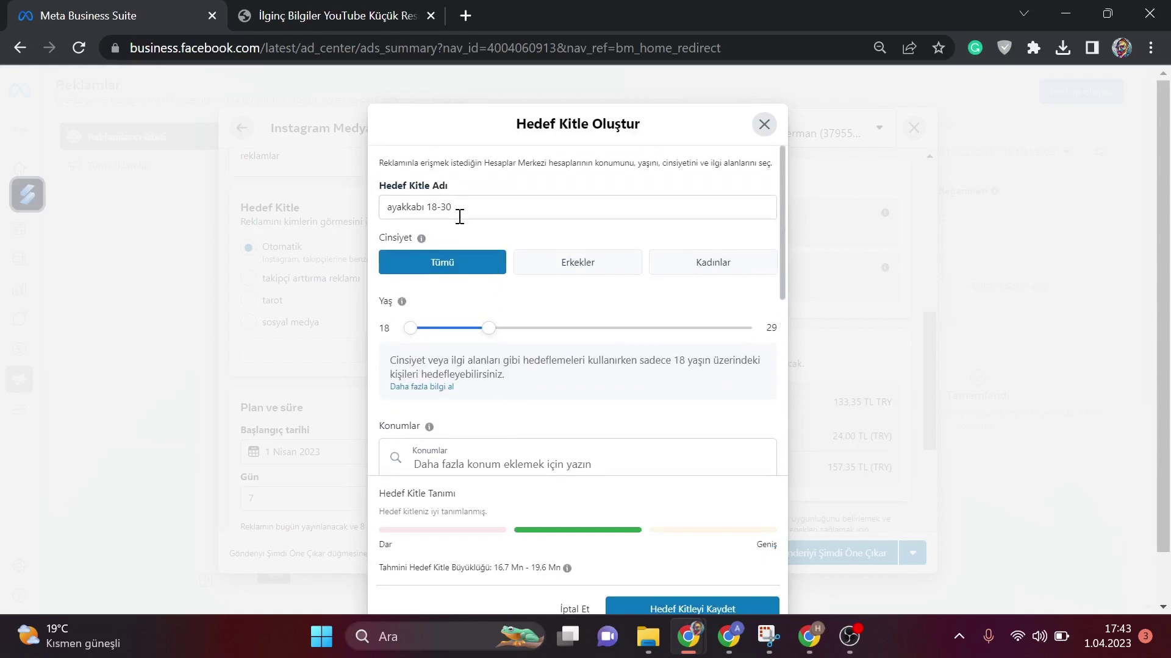
scroll(465, 235, "down", 2)
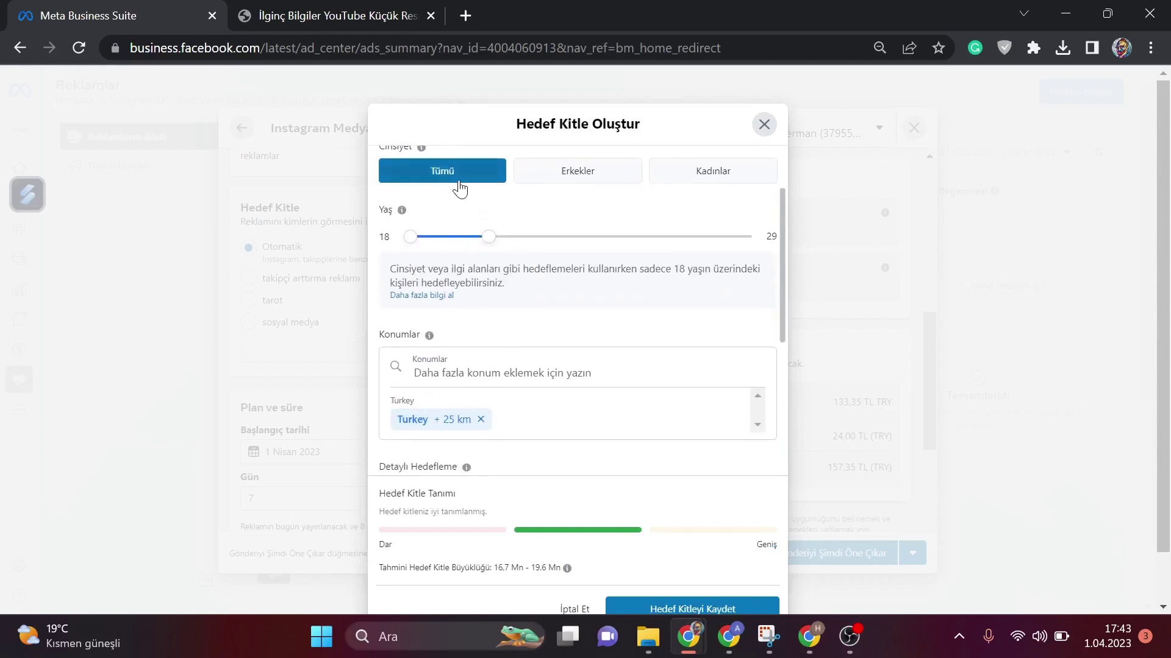
scroll(470, 202, "down", 5)
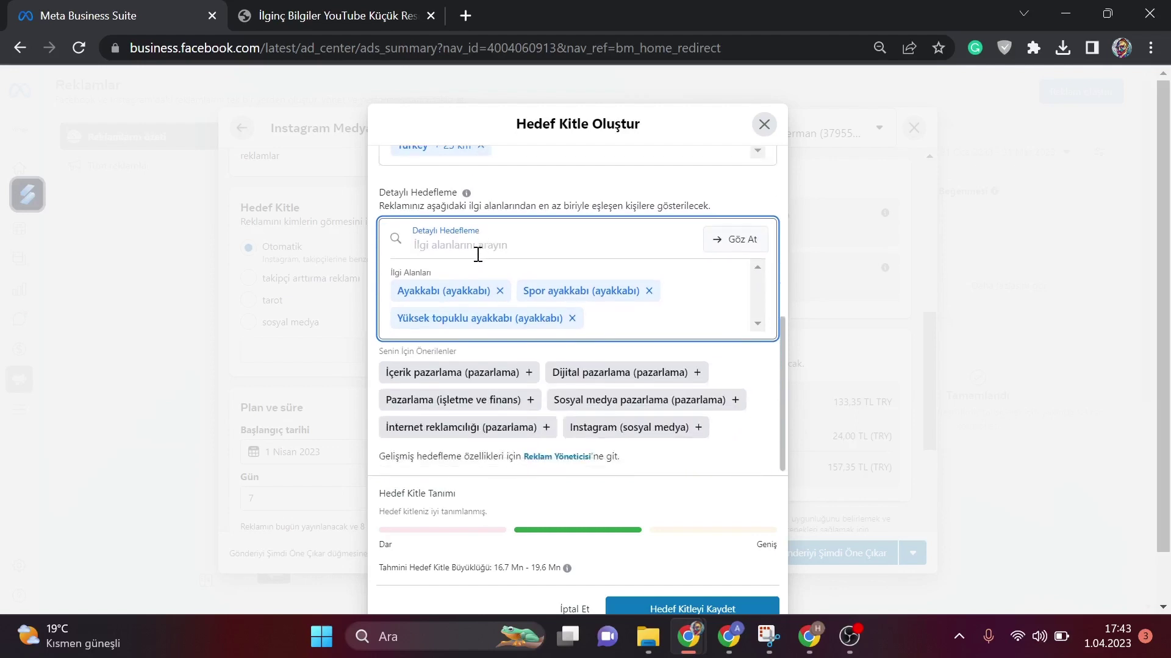
Step: Search the detailed targeting for "ayakkabı" and add the interest "Converse (ayakkabı firması)"
left_click(475, 253)
type("ayakkabı")
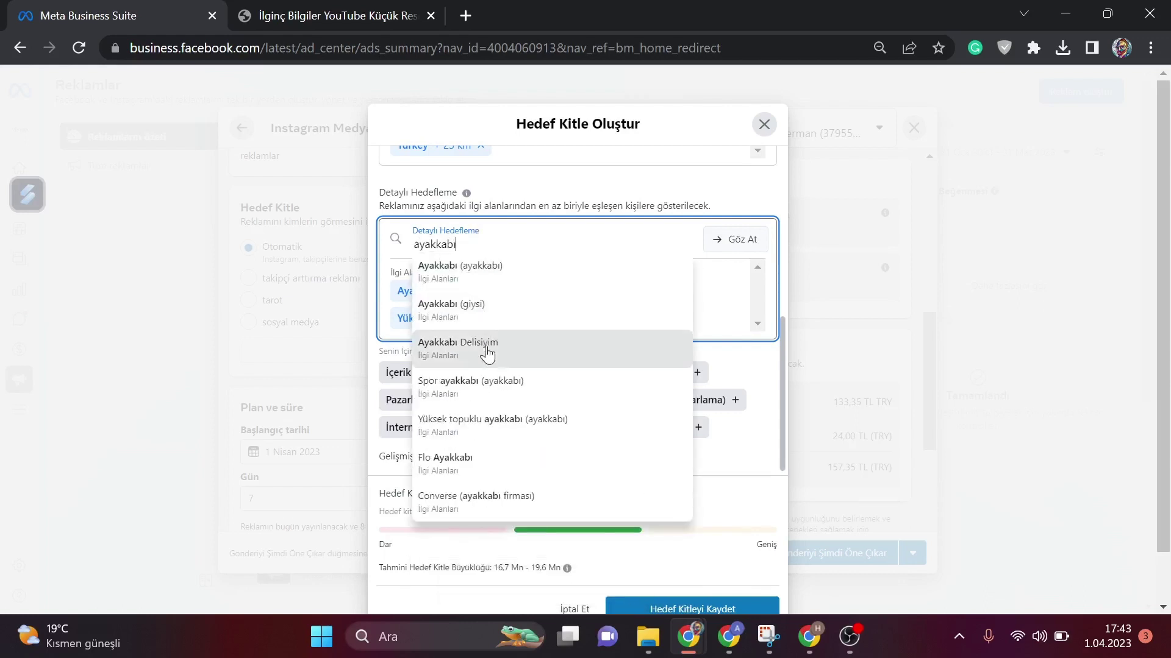
left_click(494, 512)
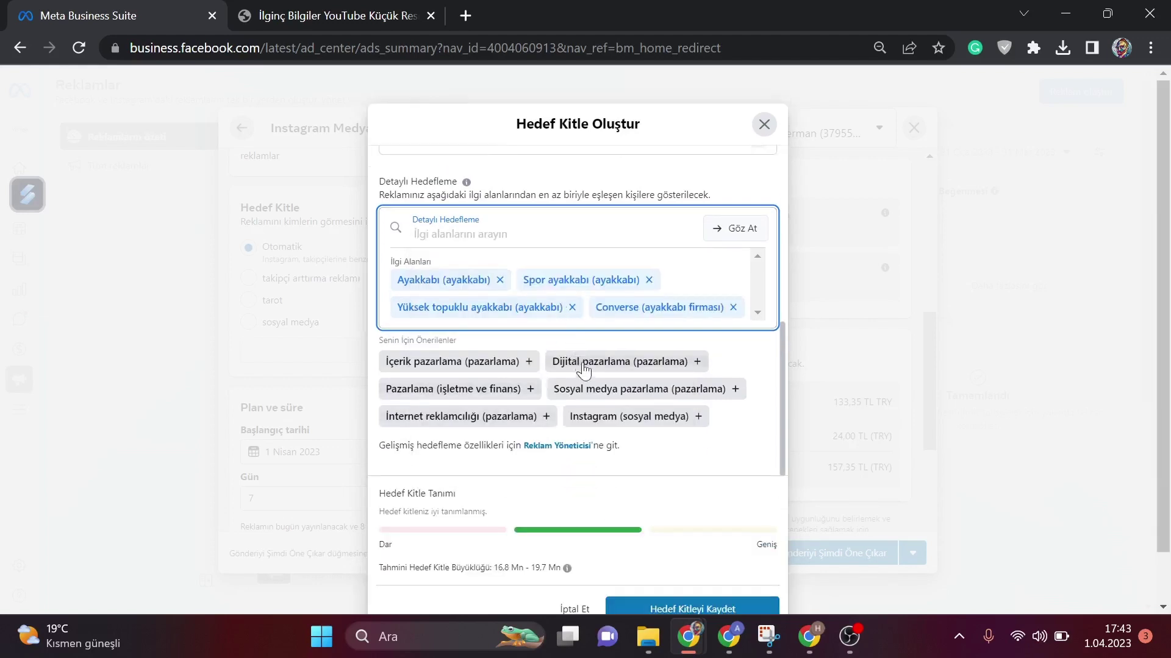
Step: Review the new audience's location and interest settings, and save the audience
scroll(691, 491, "down", 1)
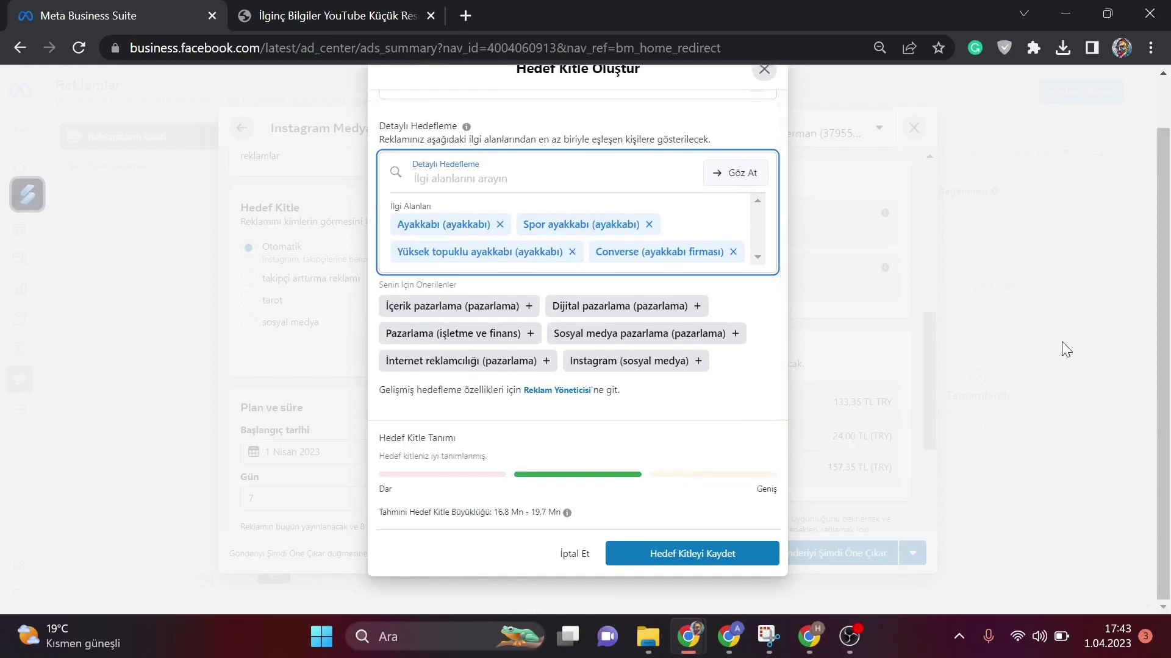
scroll(752, 281, "up", 4)
scroll(689, 332, "down", 2)
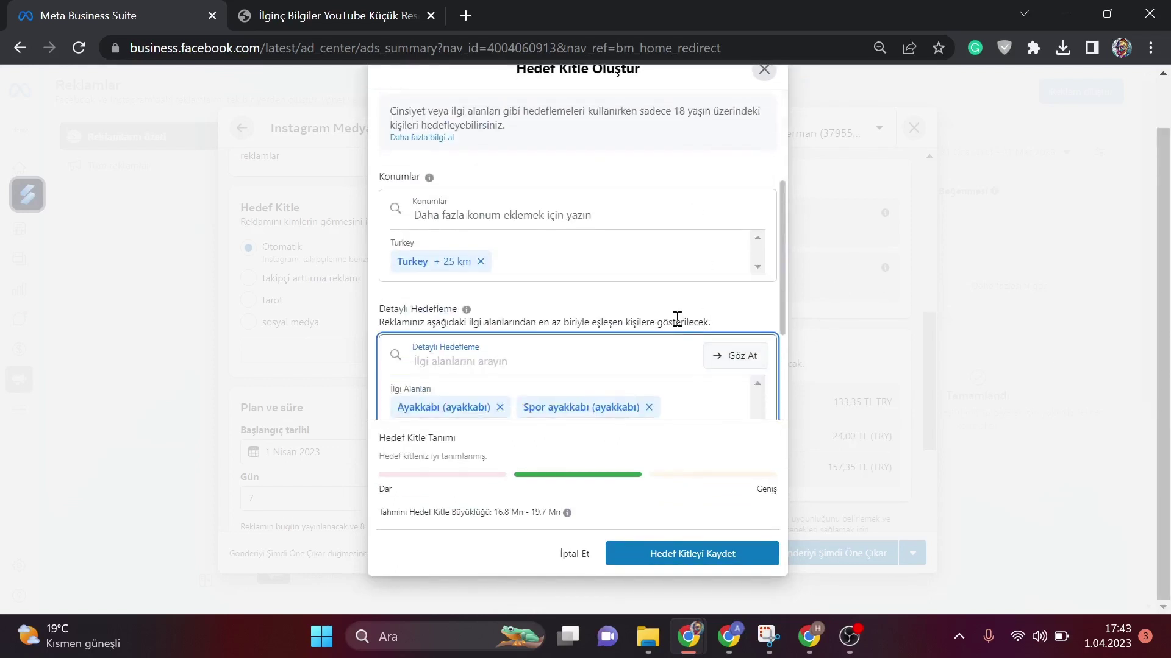
scroll(693, 340, "down", 3)
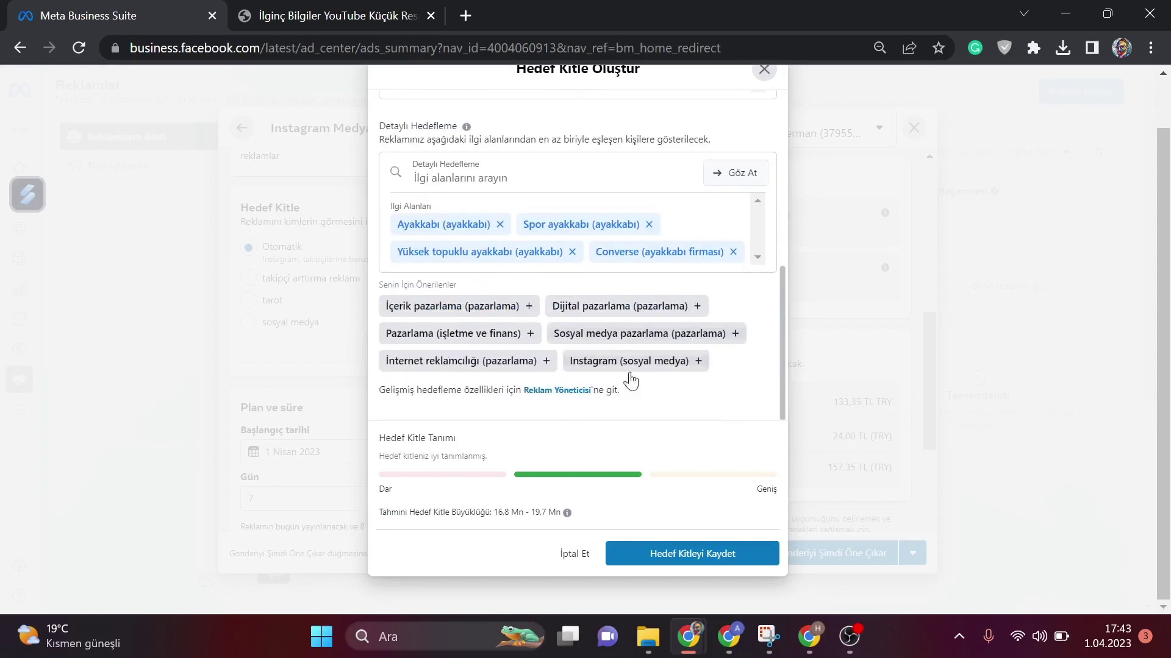
left_click(684, 552)
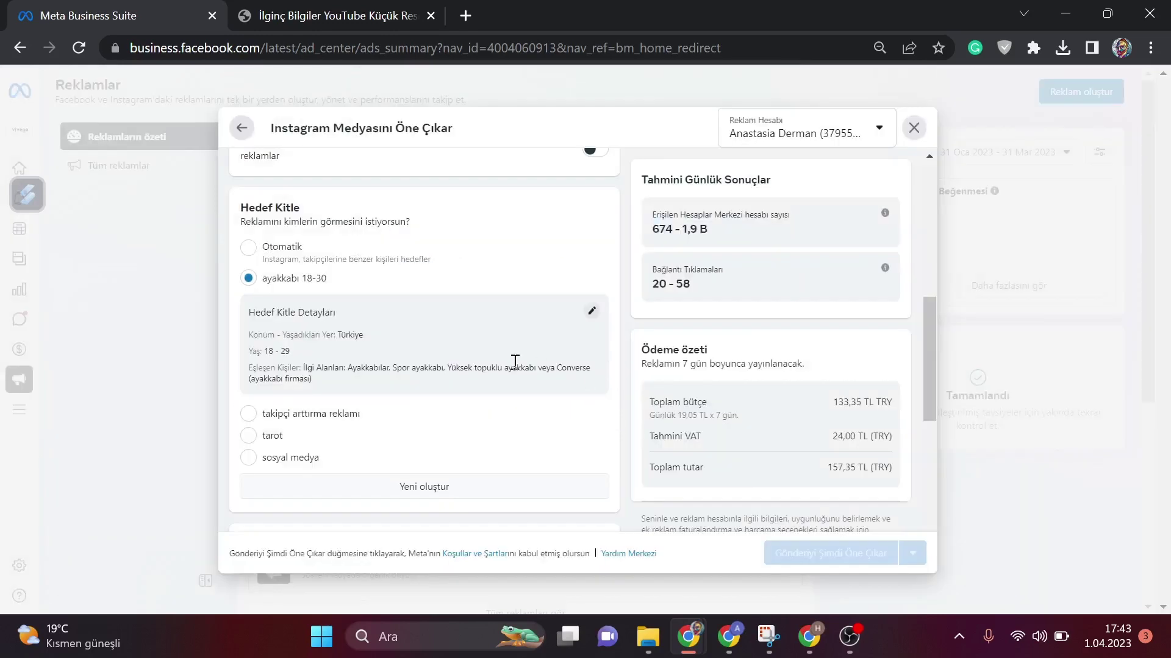
Step: Review the saved audience's details and check the ad's start date without changing it
scroll(499, 384, "up", 2)
scroll(282, 375, "down", 1)
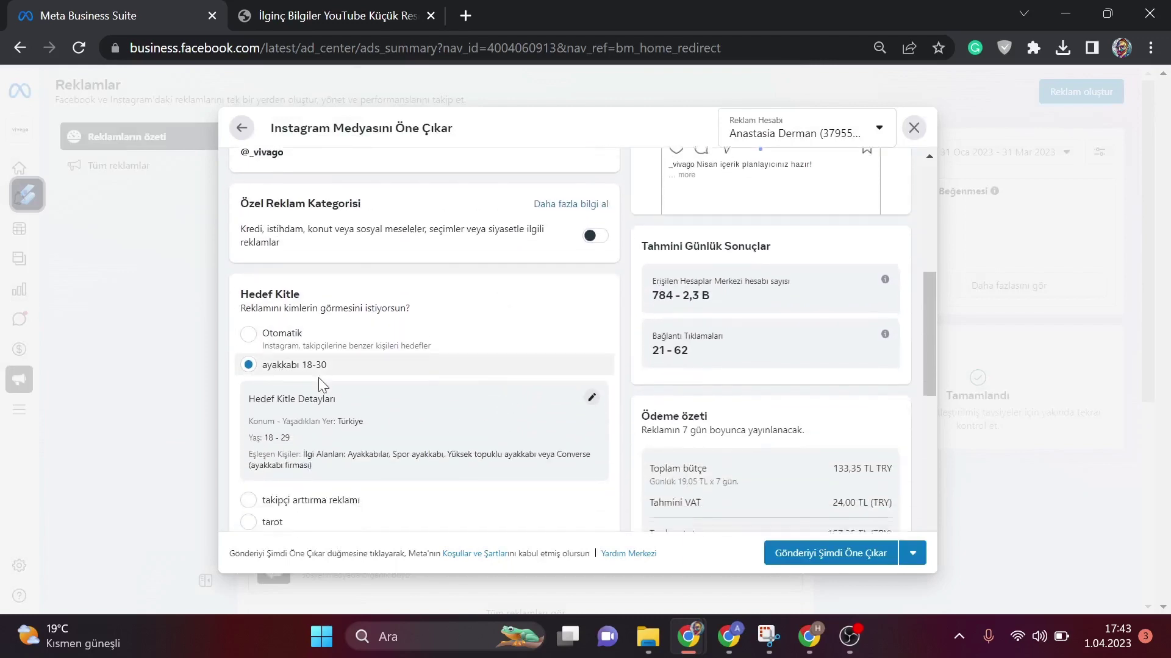
scroll(318, 378, "down", 6)
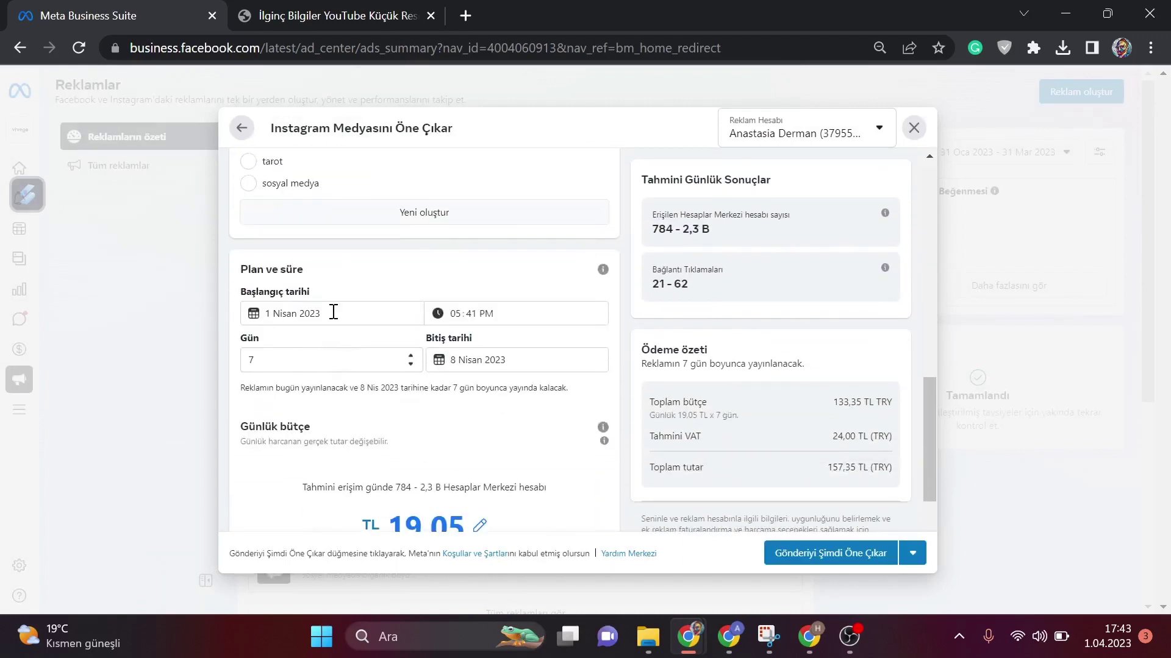
left_click(333, 312)
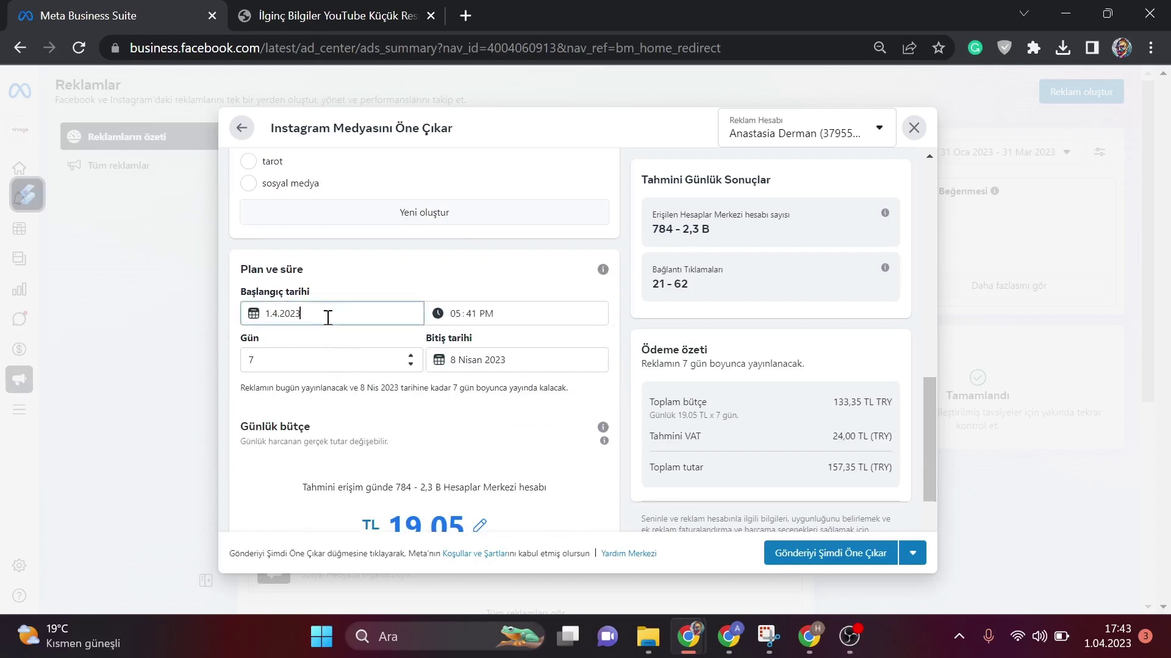
left_click(389, 285)
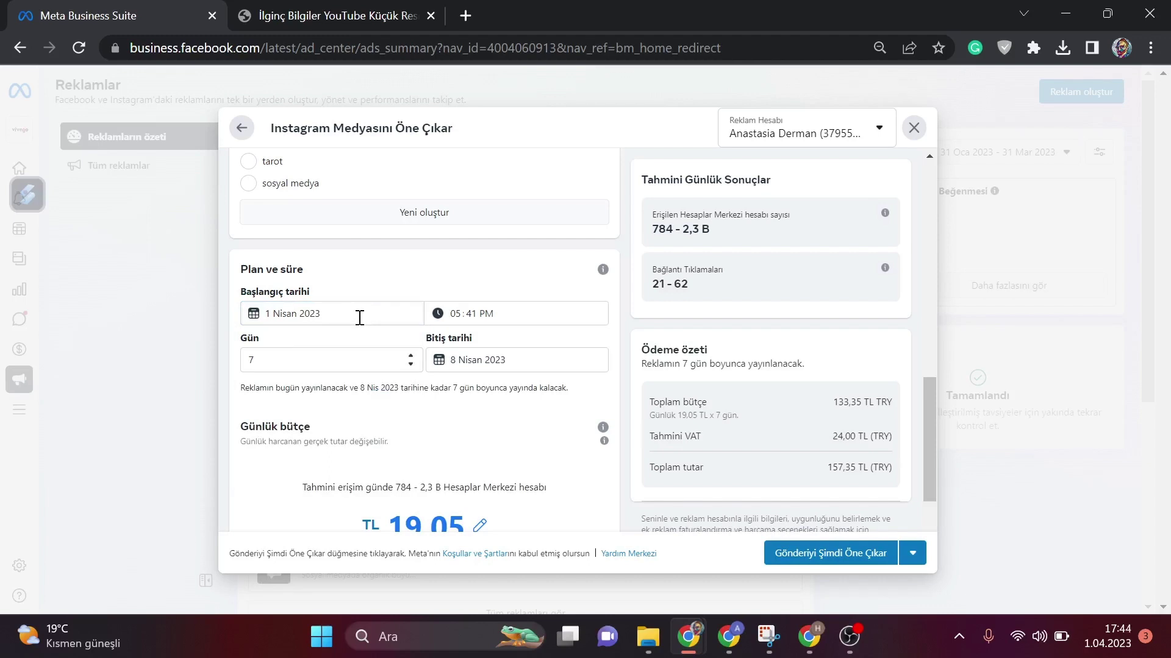
Step: Set the ad's duration to 2 days
left_click(394, 358)
double_click(262, 360)
type("2")
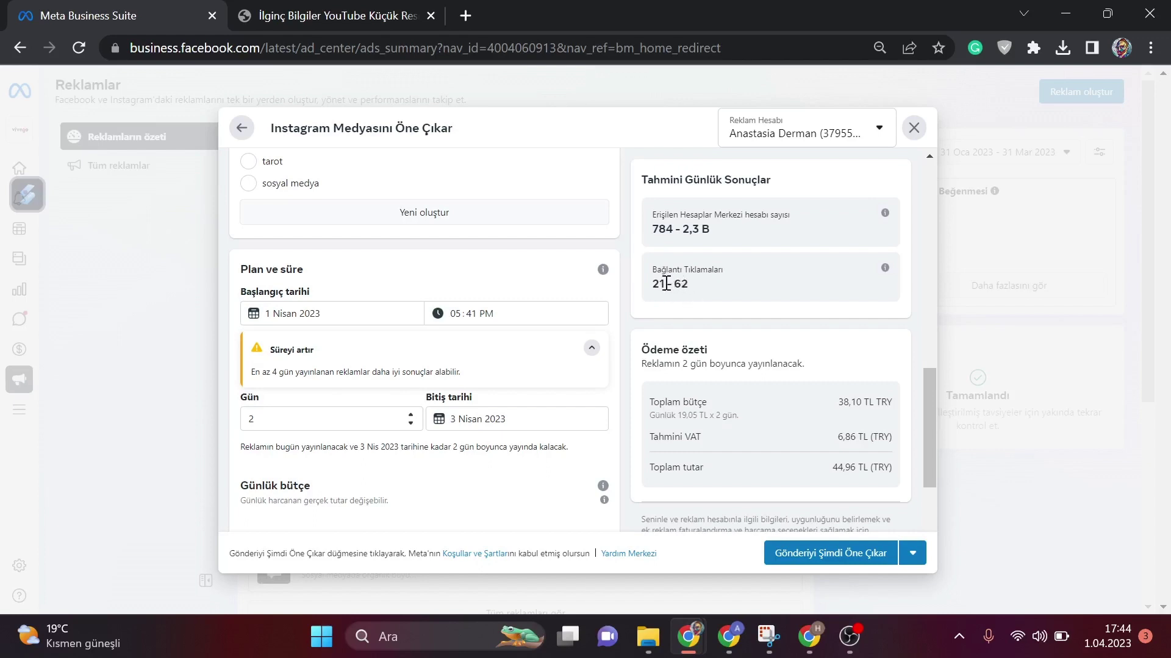
Step: Set the ad's duration to 10 days and check the information on the estimated link clicks
left_click(315, 423)
key("BackSpace")
type("10")
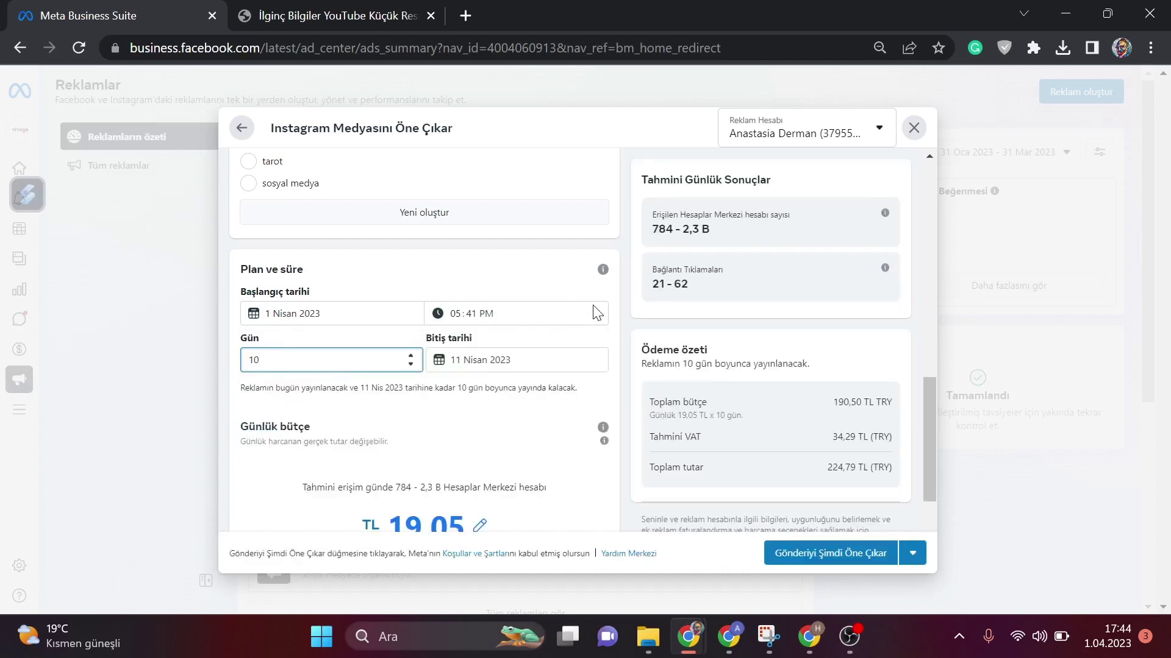
left_click(885, 268)
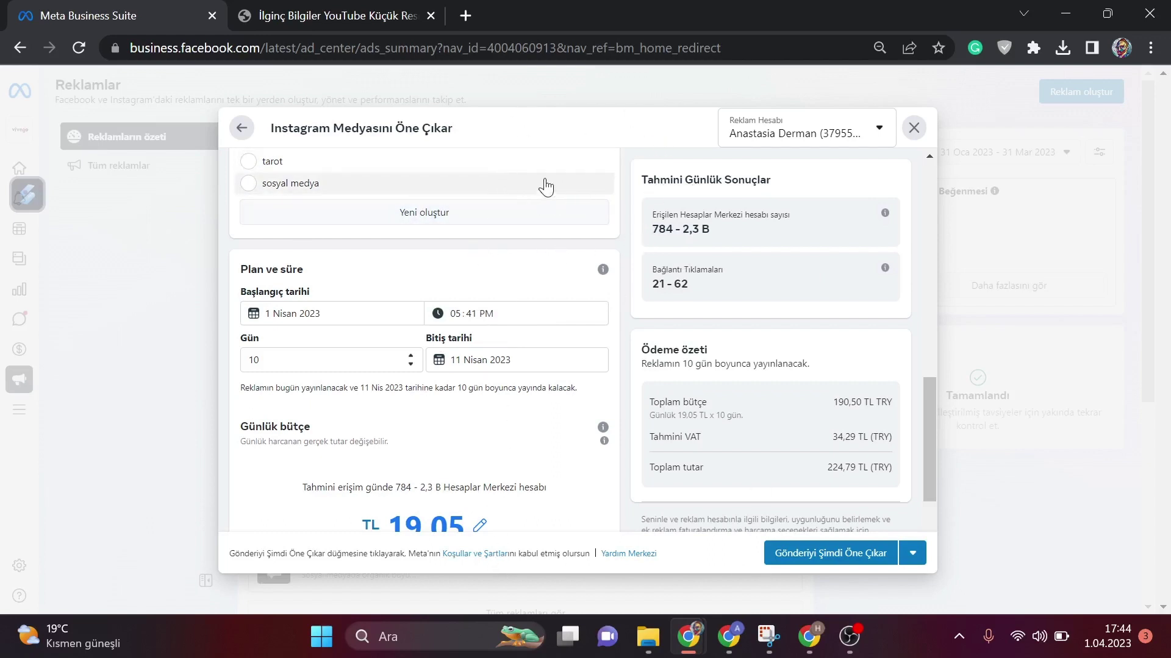
Step: Set the ad's daily budget to 30 TL
scroll(561, 274, "down", 3)
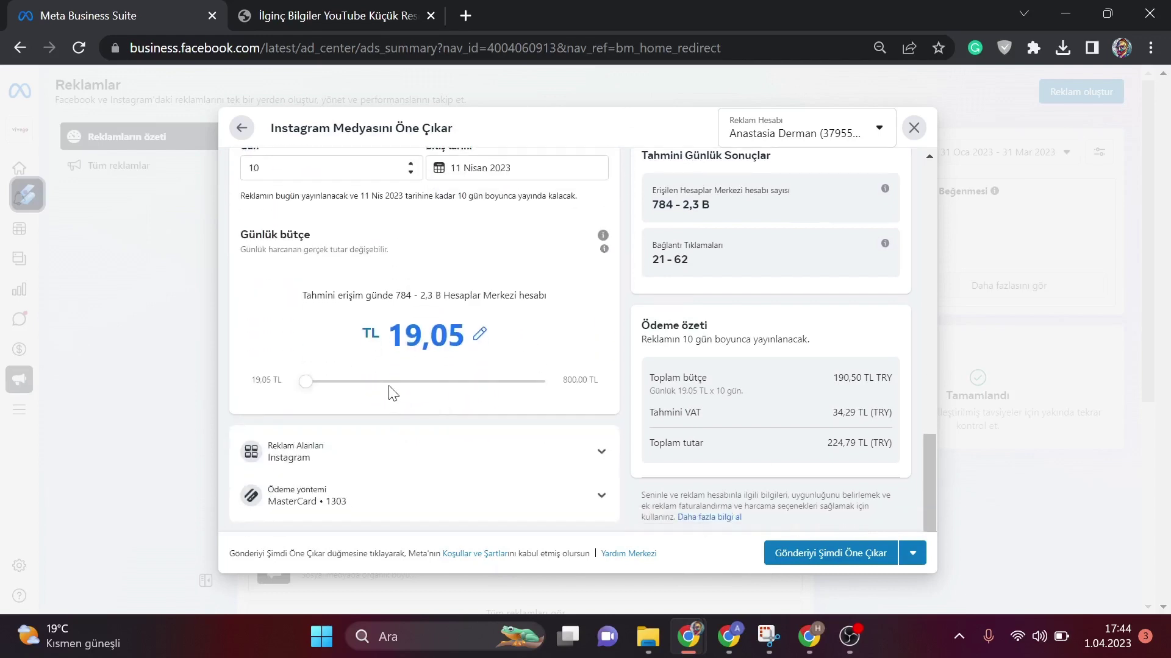
scroll(393, 394, "up", 2)
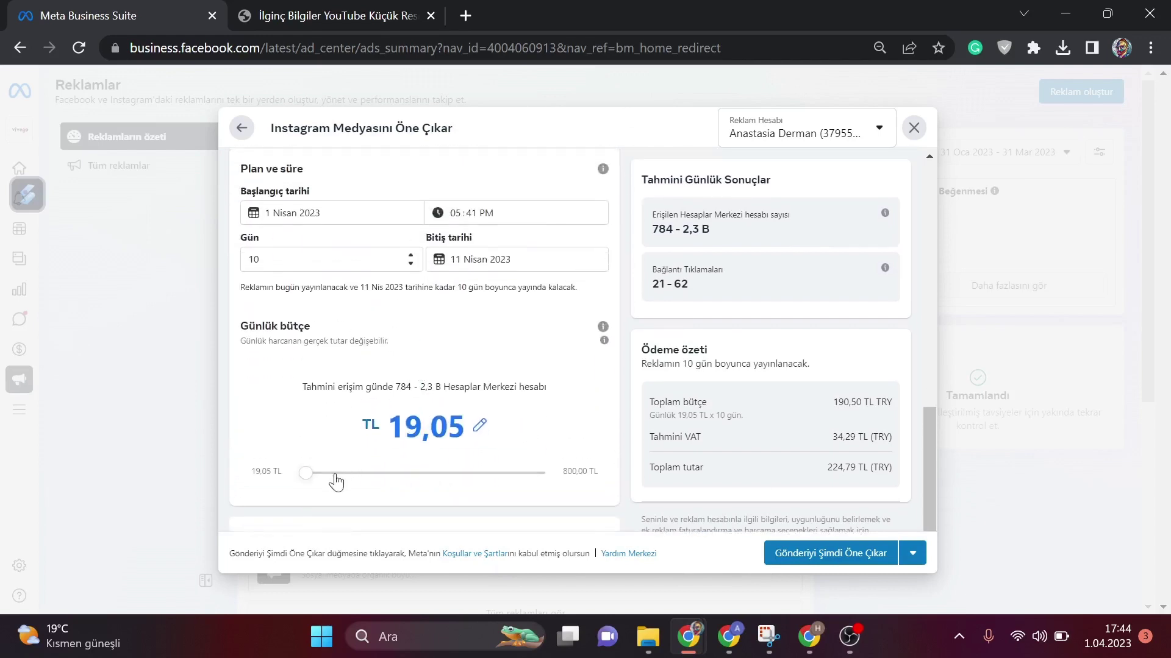
left_click_drag(306, 474, 339, 477)
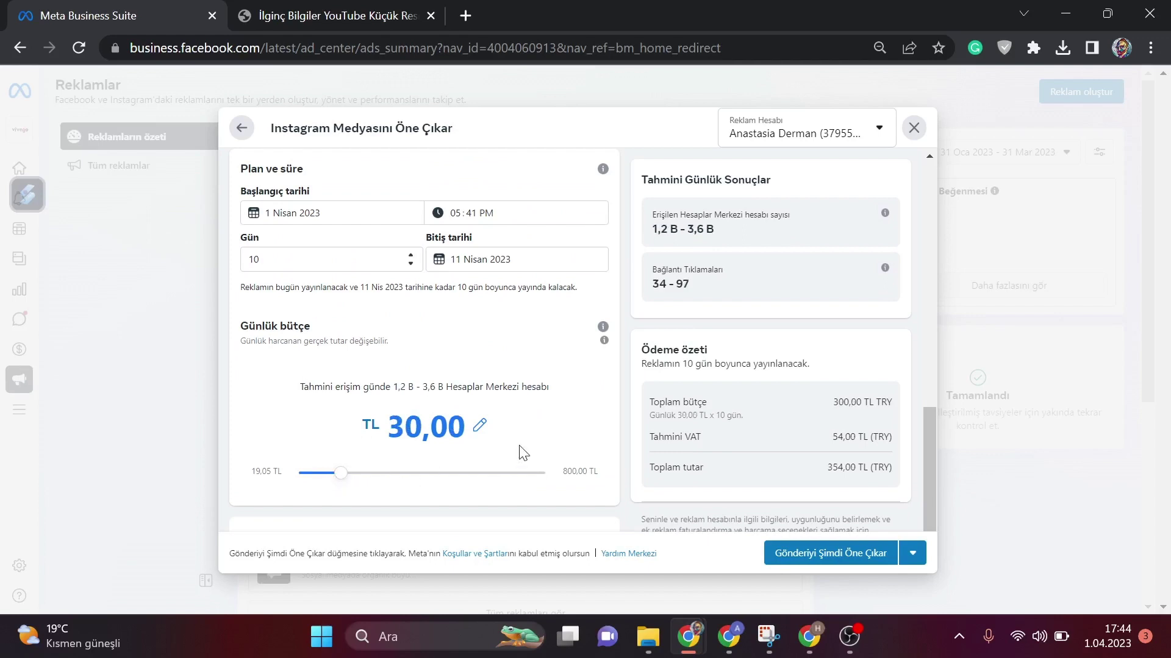
Step: Set the ad's daily budget to 50 TL
scroll(512, 463, "up", 3)
scroll(497, 479, "down", 4)
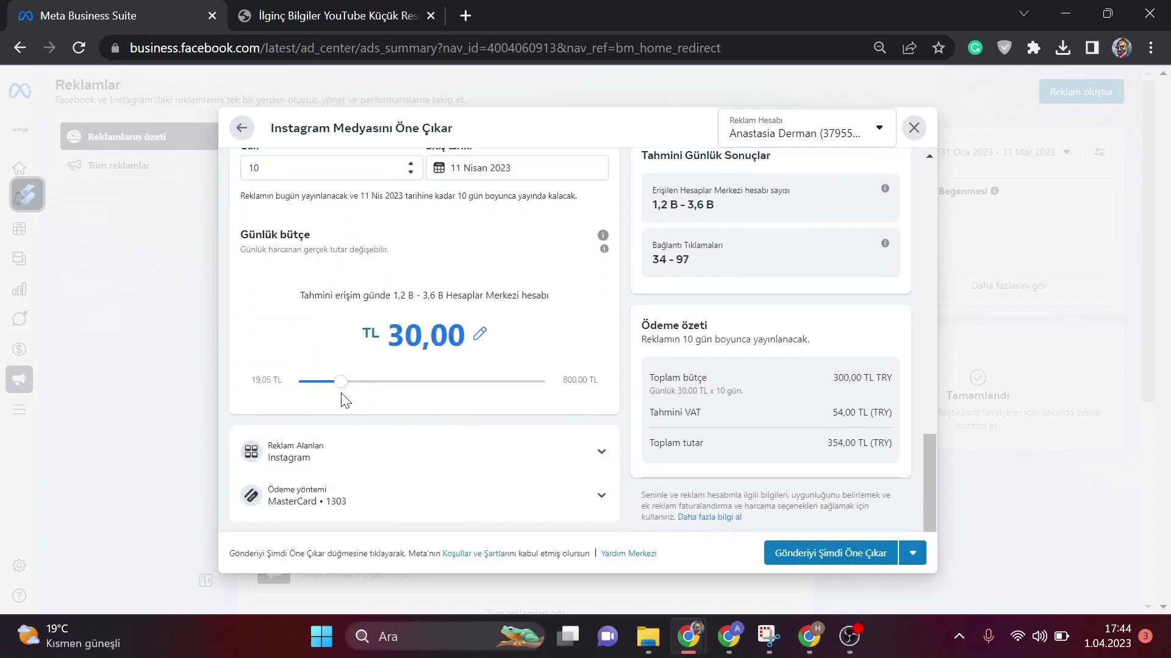
left_click_drag(345, 399, 376, 393)
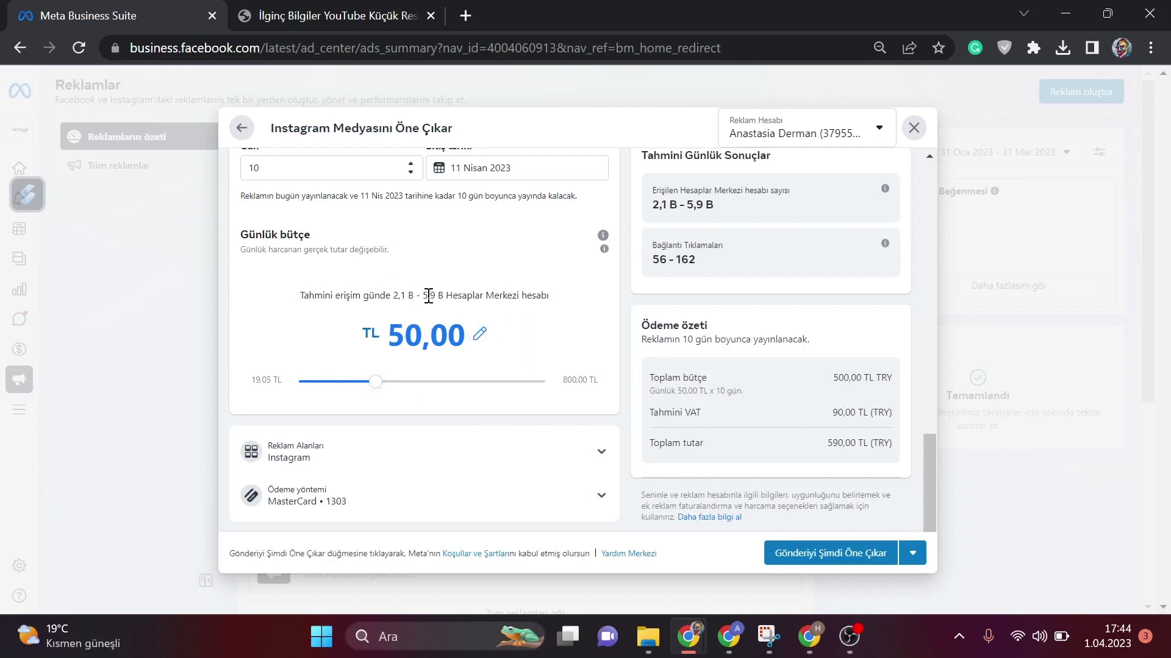
Step: Review the ad's estimated reach, goal, target audience, schedule, daily budget, placements and payment summary
scroll(429, 296, "up", 2)
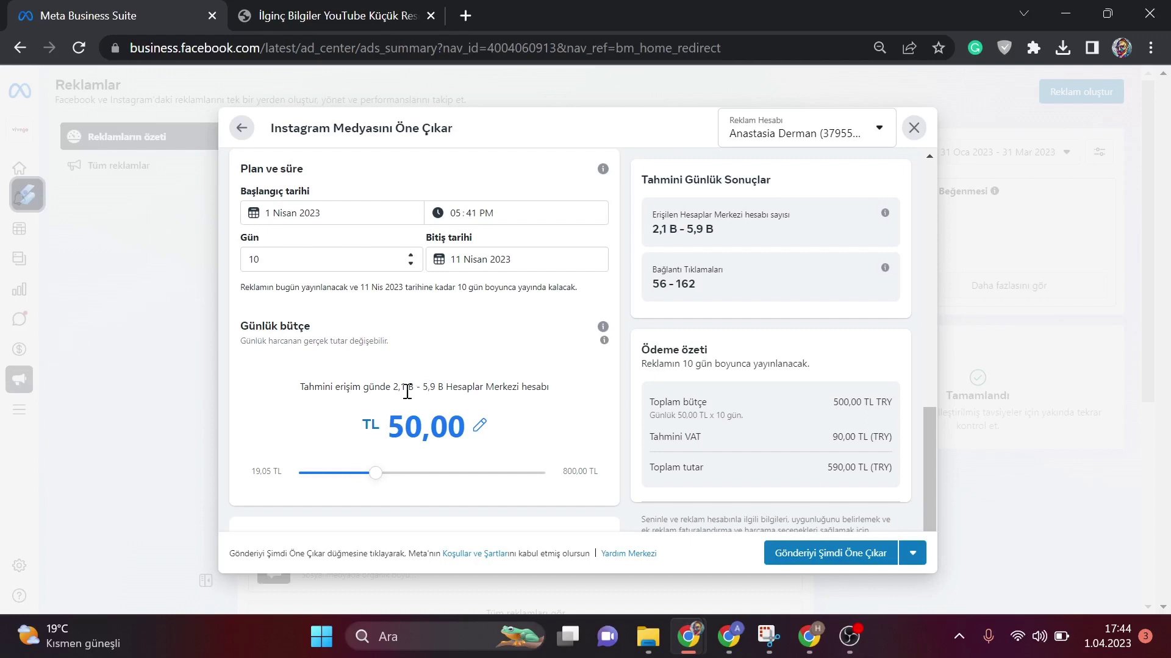
left_click_drag(398, 387, 400, 390)
double_click(400, 384)
left_click(400, 379)
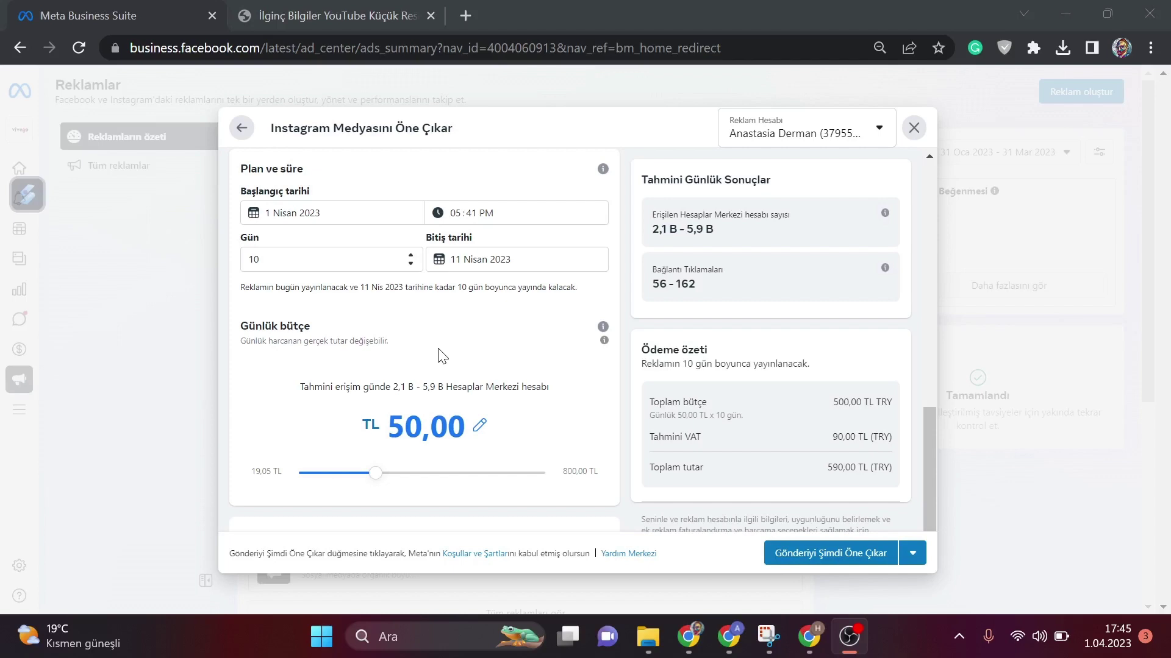
scroll(442, 356, "down", 2)
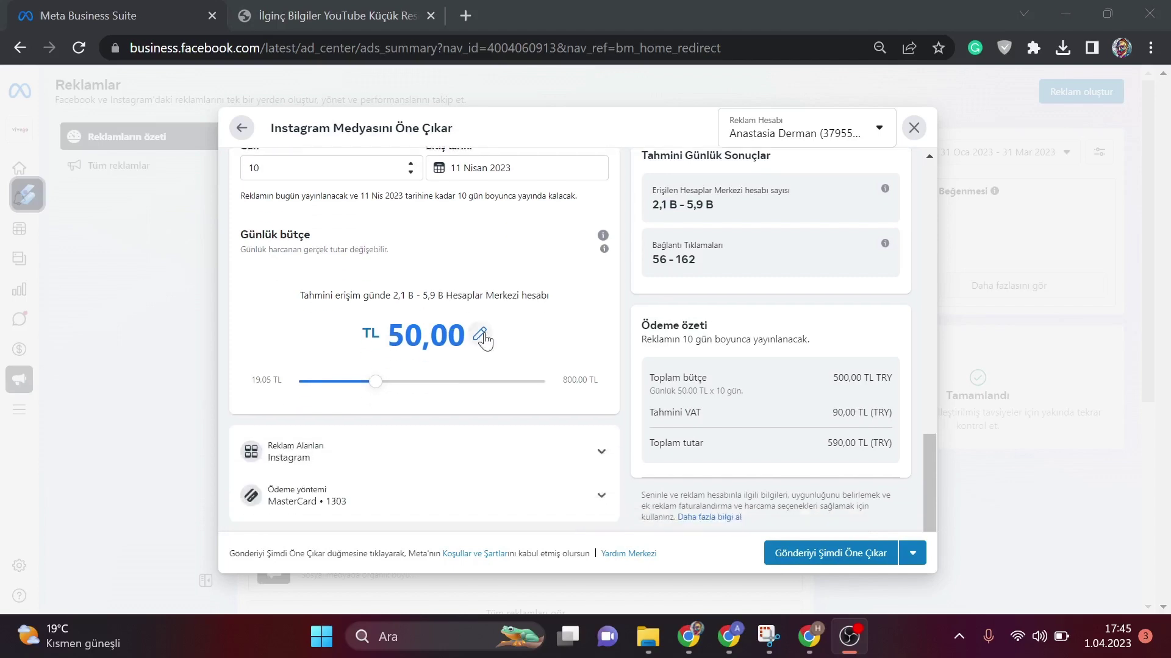
scroll(484, 341, "up", 6)
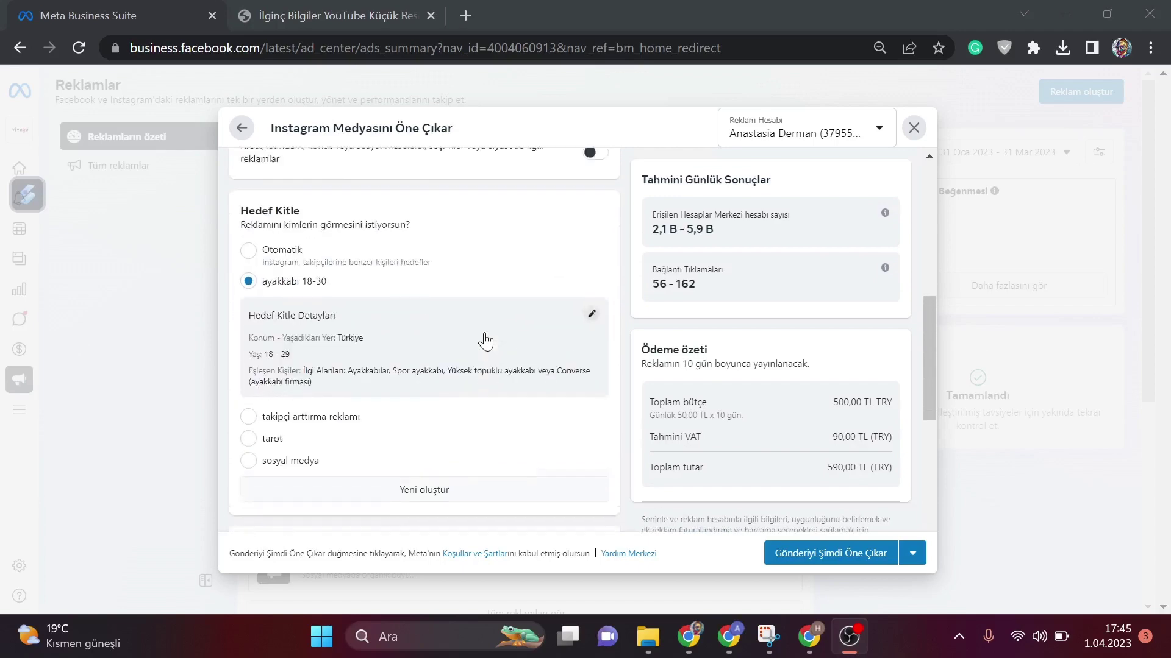
scroll(484, 341, "up", 8)
scroll(485, 344, "down", 5)
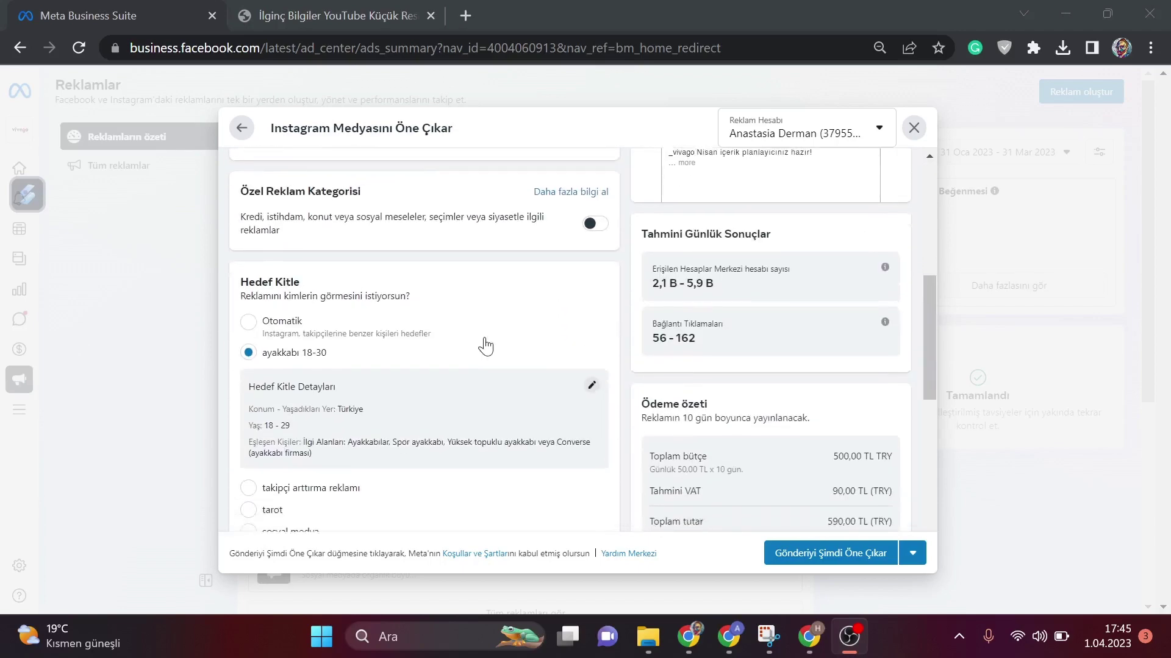
scroll(486, 347, "down", 9)
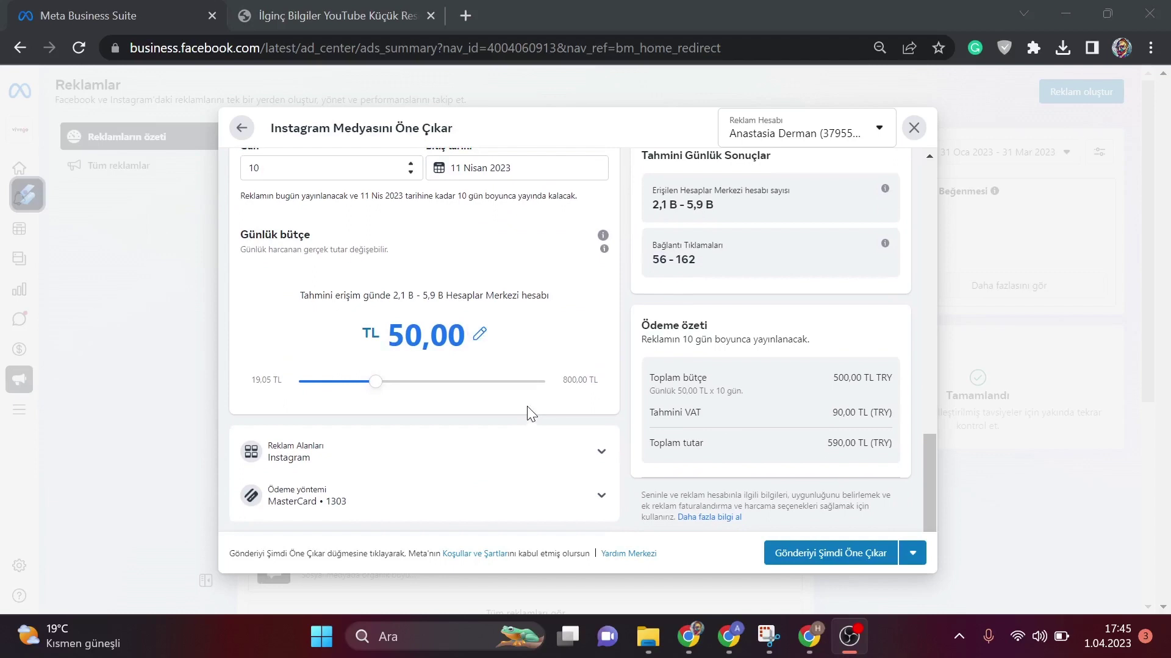
scroll(519, 390, "up", 3)
scroll(507, 361, "up", 1)
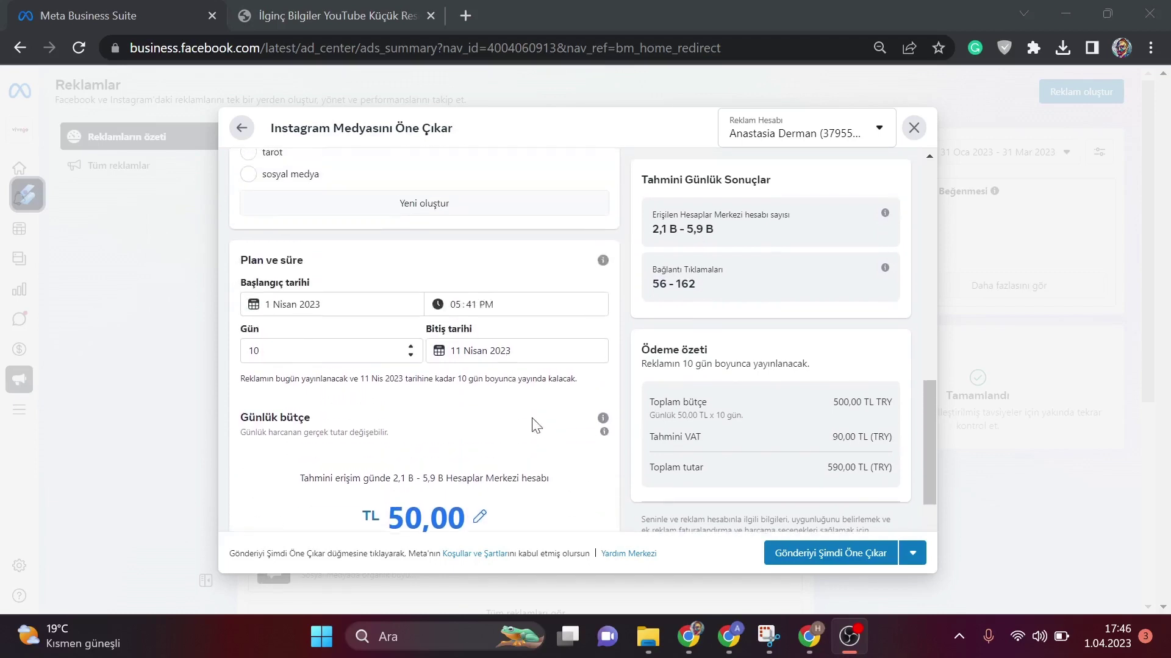
scroll(499, 398, "up", 8)
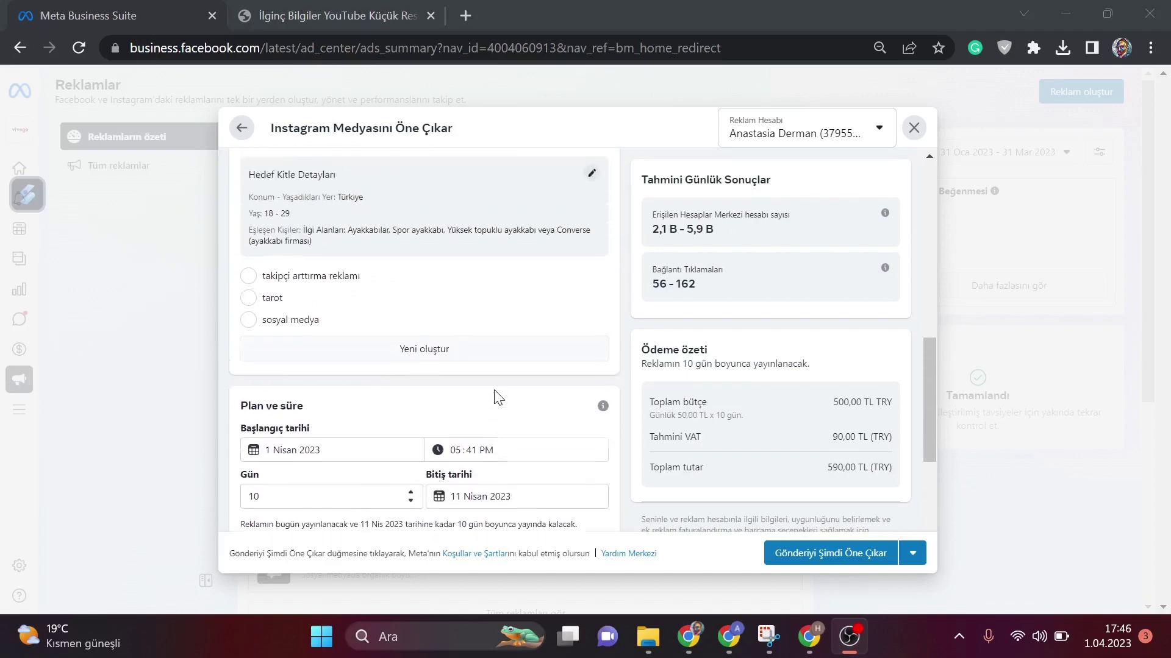
scroll(499, 398, "up", 2)
scroll(498, 398, "down", 10)
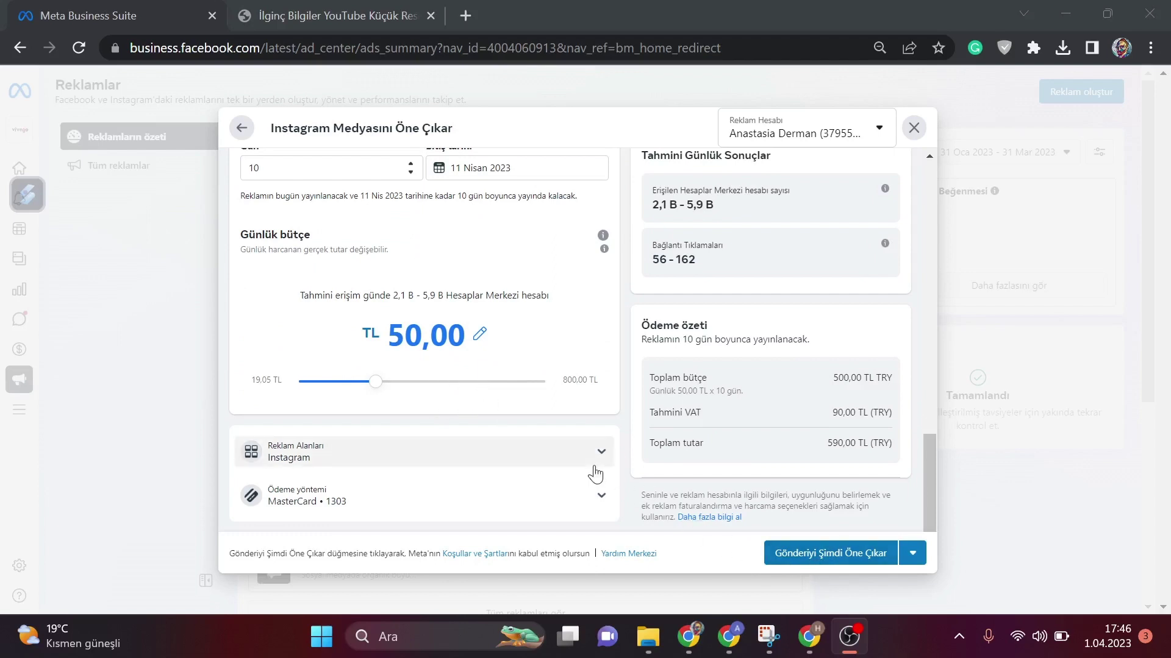
scroll(565, 403, "up", 4)
scroll(564, 400, "up", 6)
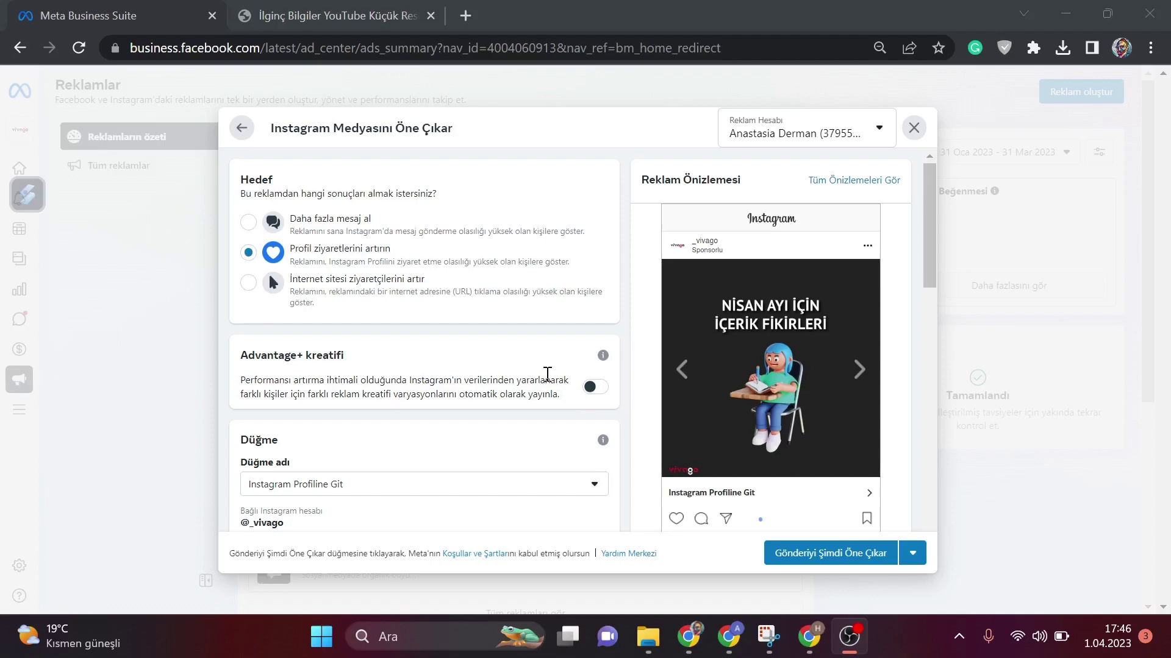
key("alt+Tab")
left_click(817, 636)
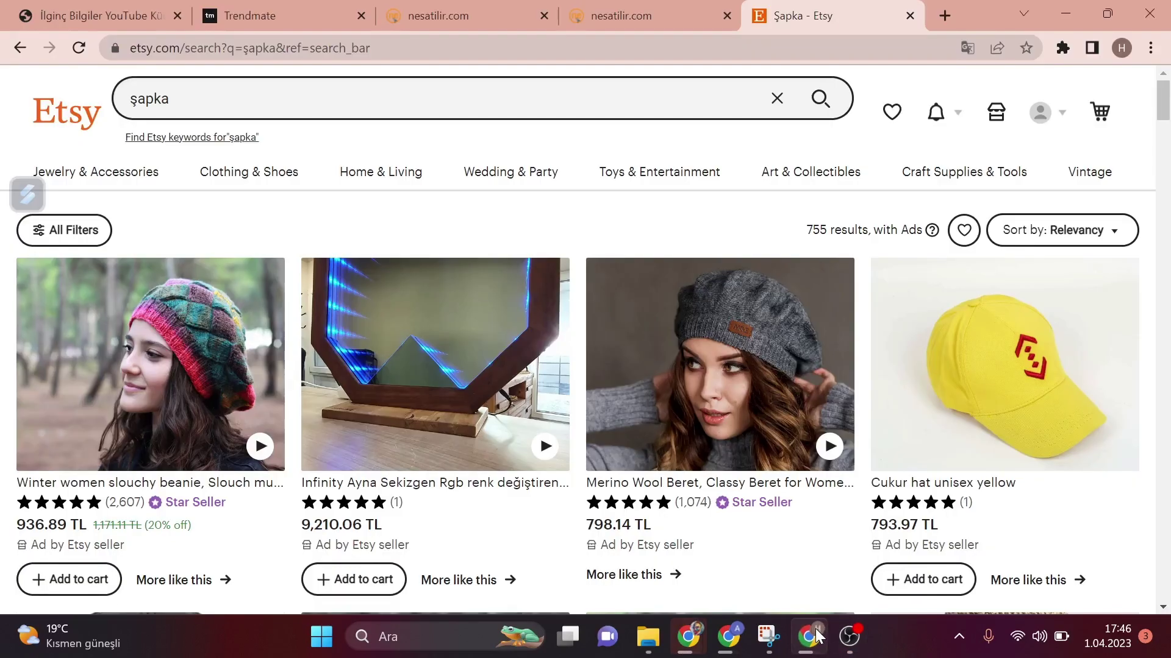
mouse_move(744, 639)
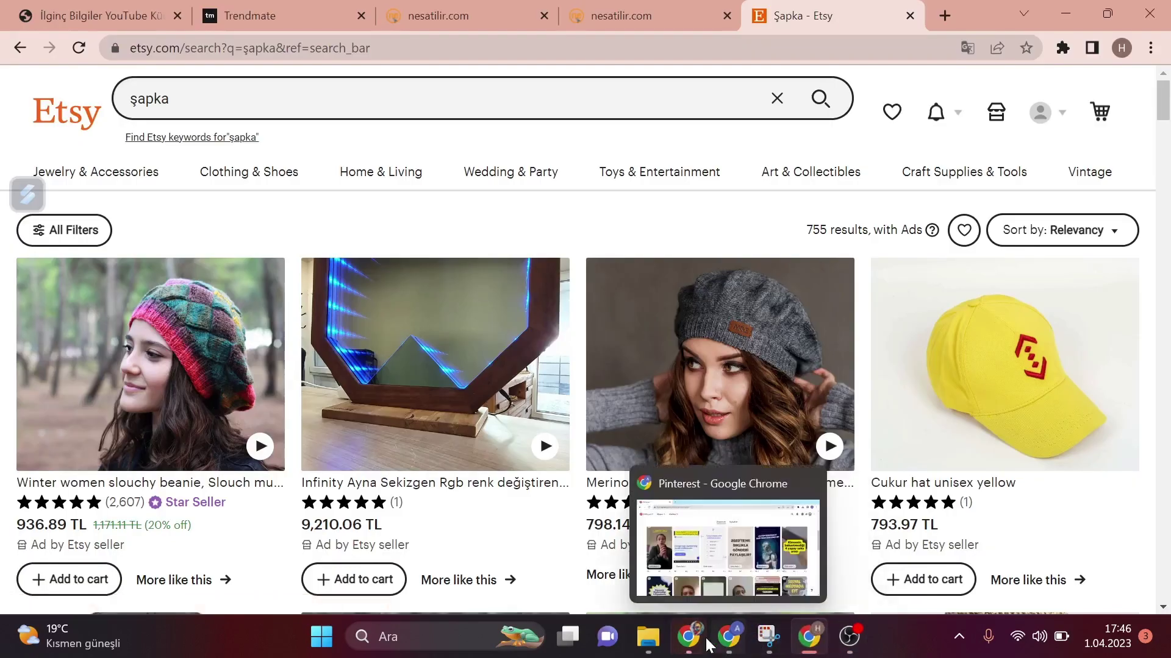
mouse_move(689, 638)
left_click(734, 580)
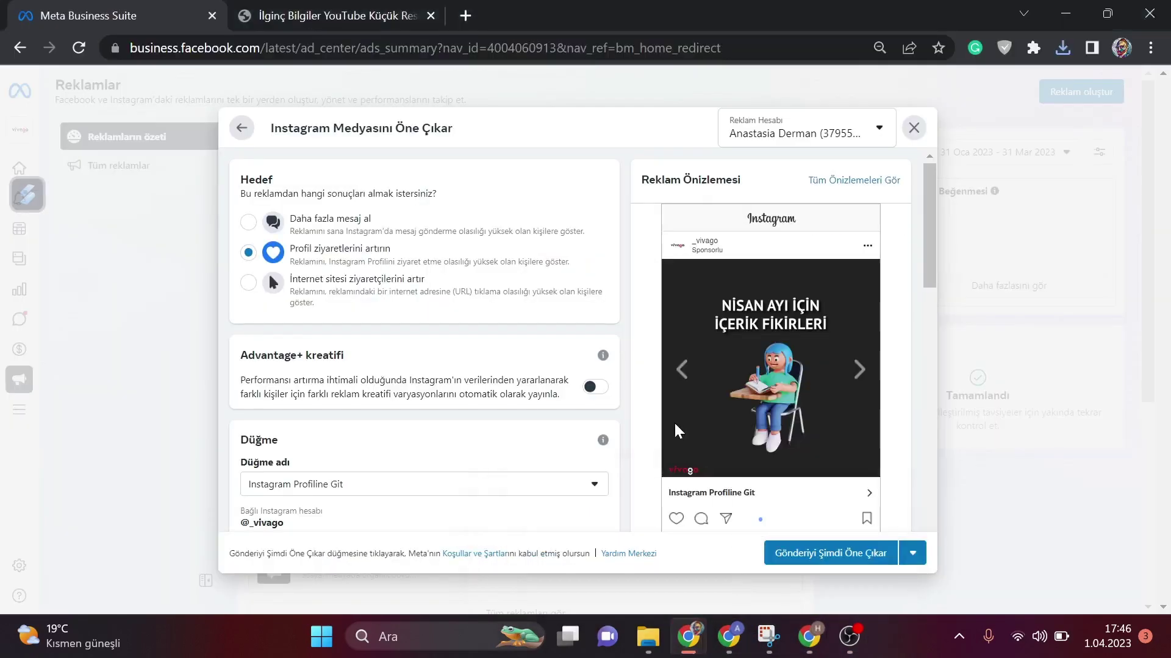